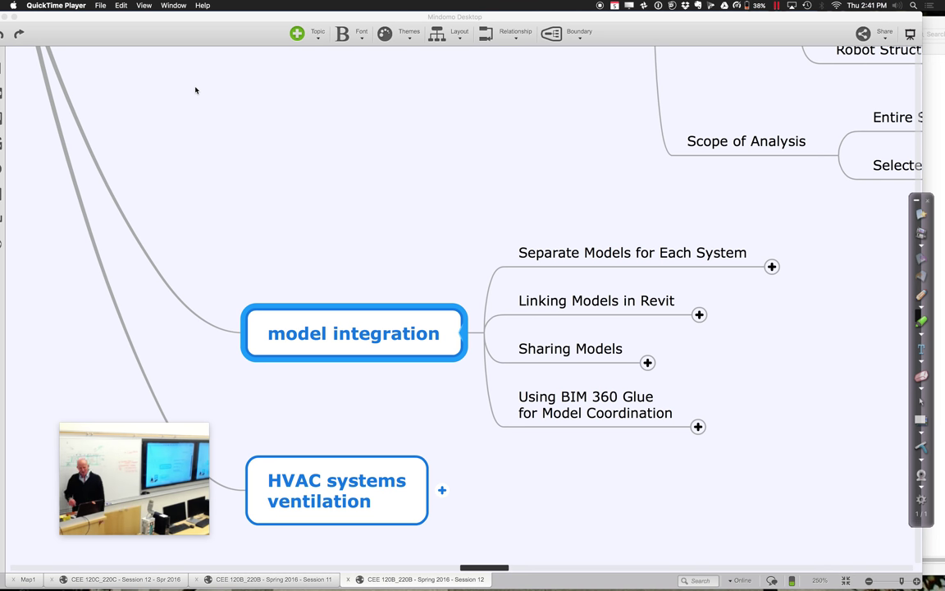
# - Bring Chrome forward and open the 'Example - Audubon Center' folder in the Canvas Files tree
pyautogui.moveTo(349, 579)
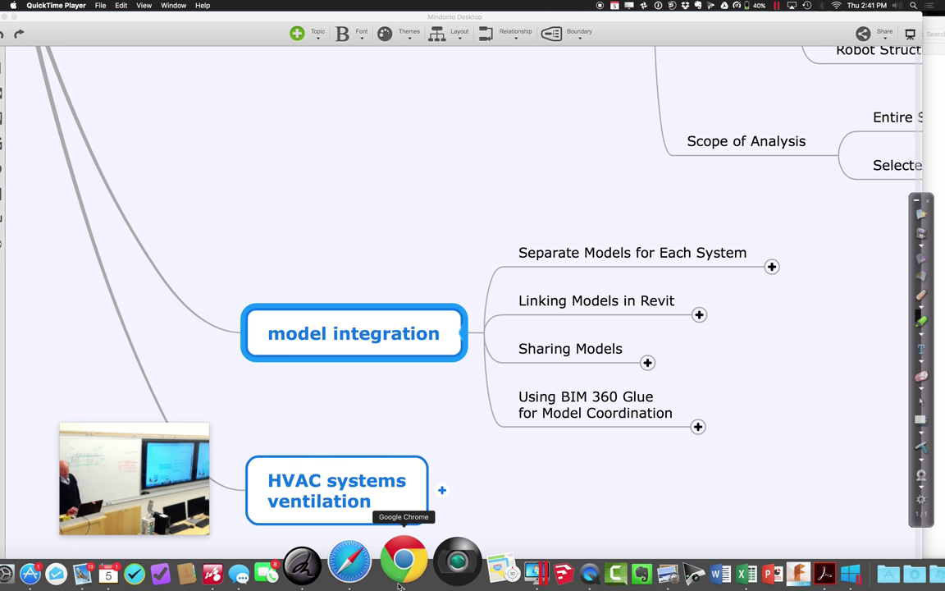
pyautogui.click(399, 582)
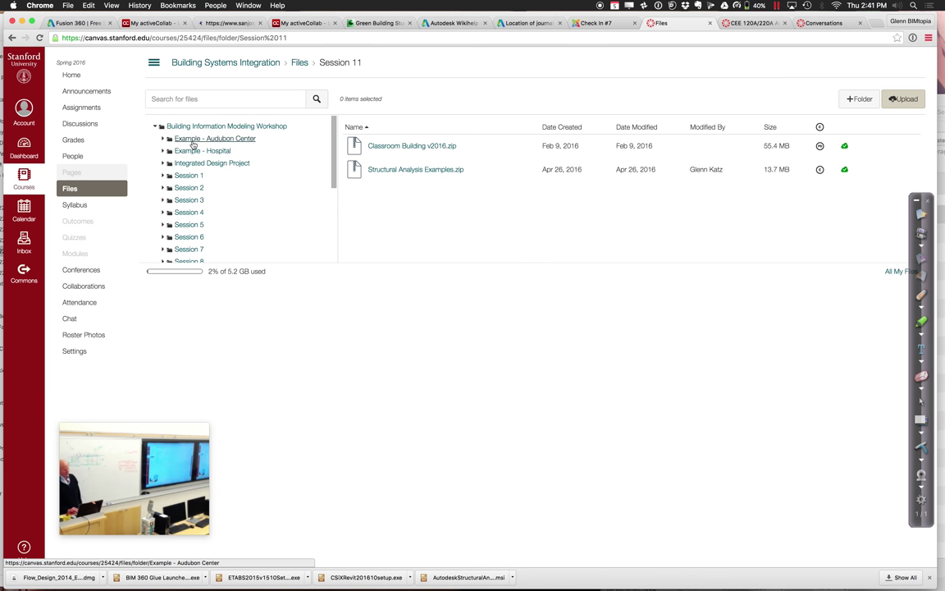
pyautogui.click(192, 141)
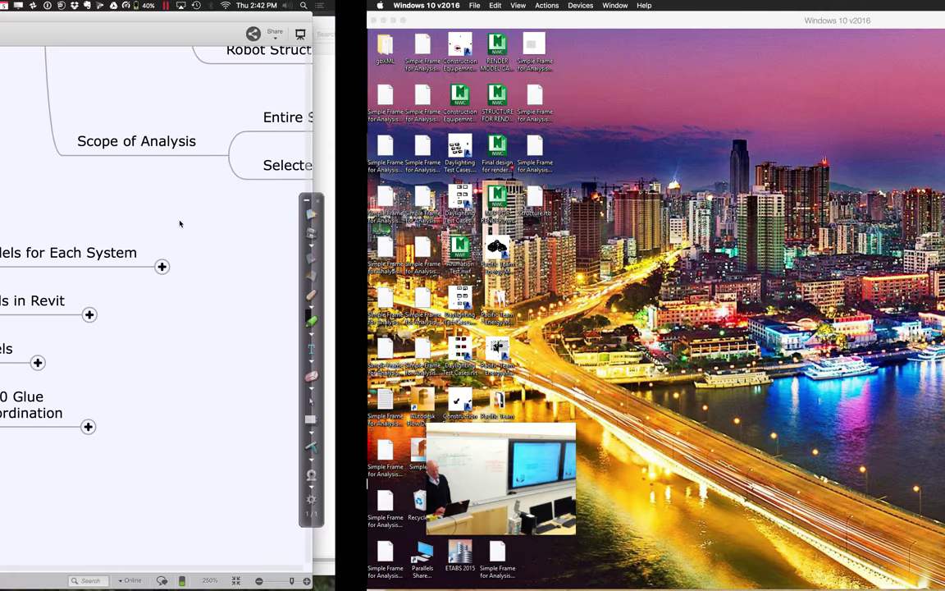
# - Switch to Revit, close the {3D} and Analytical Model views, and discard the steel frame changes
pyautogui.moveTo(2, 103)
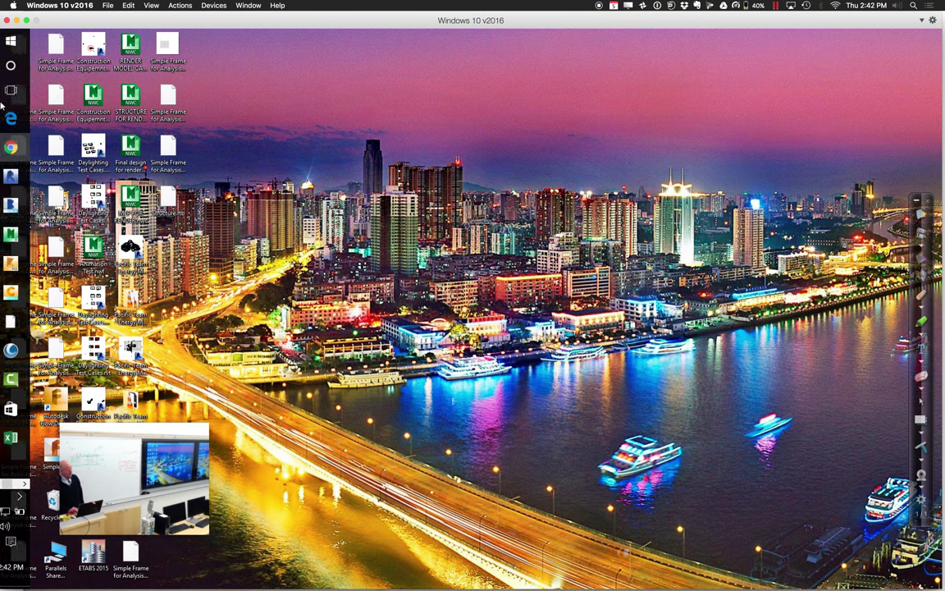
pyautogui.click(18, 178)
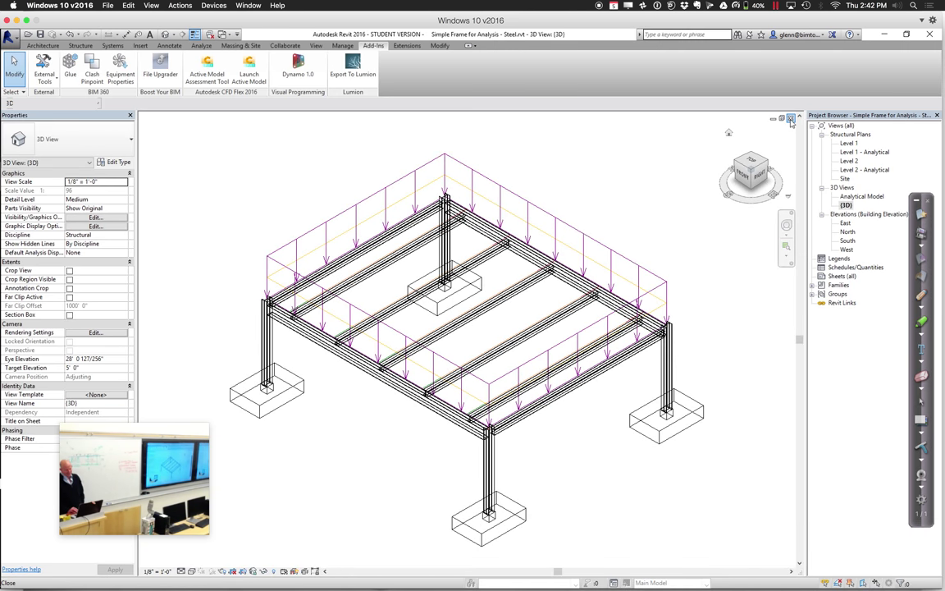
pyautogui.click(791, 121)
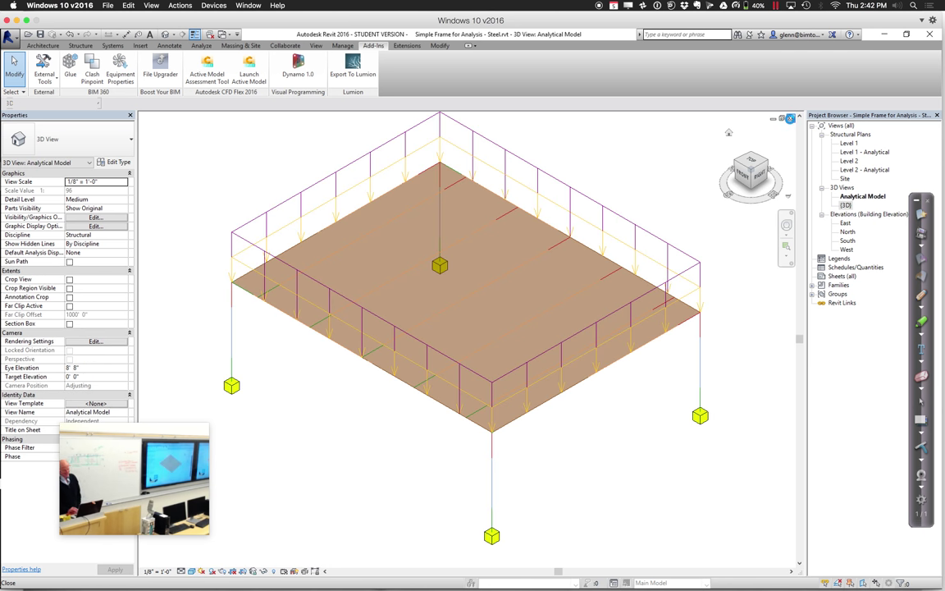
pyautogui.click(791, 119)
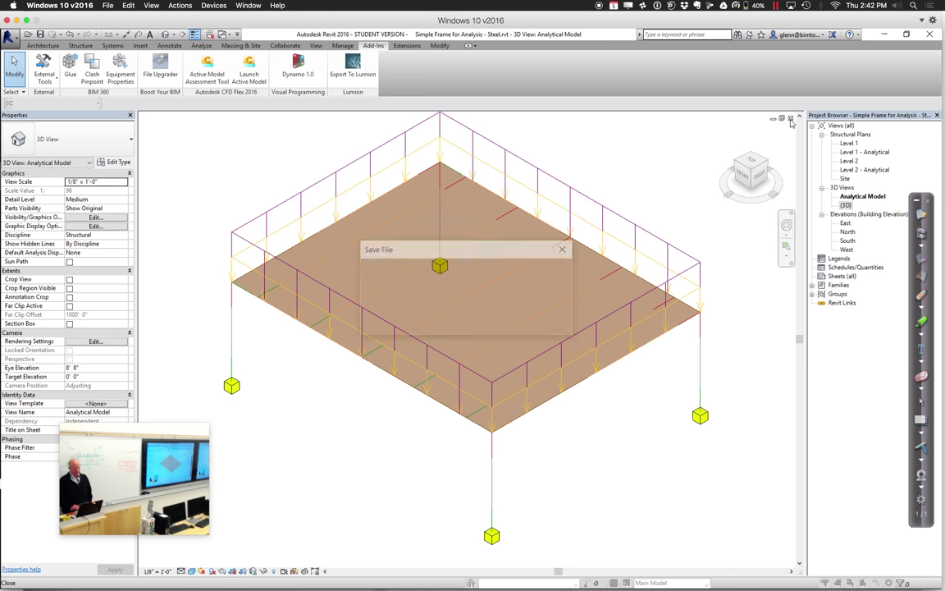
pyautogui.click(517, 324)
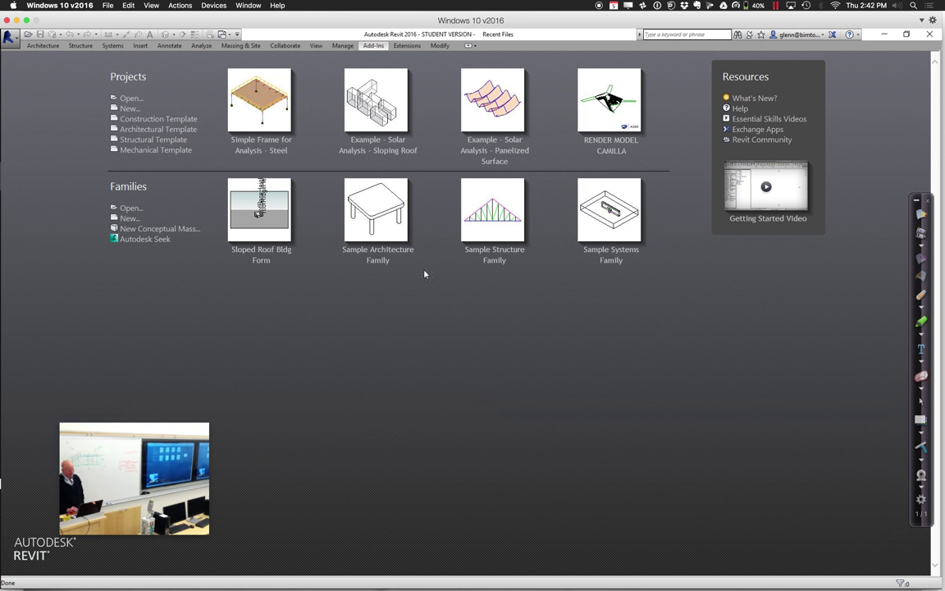
# - In the Open dialog, browse the Spring 2016 project folders for the Audubon model
pyautogui.click(131, 98)
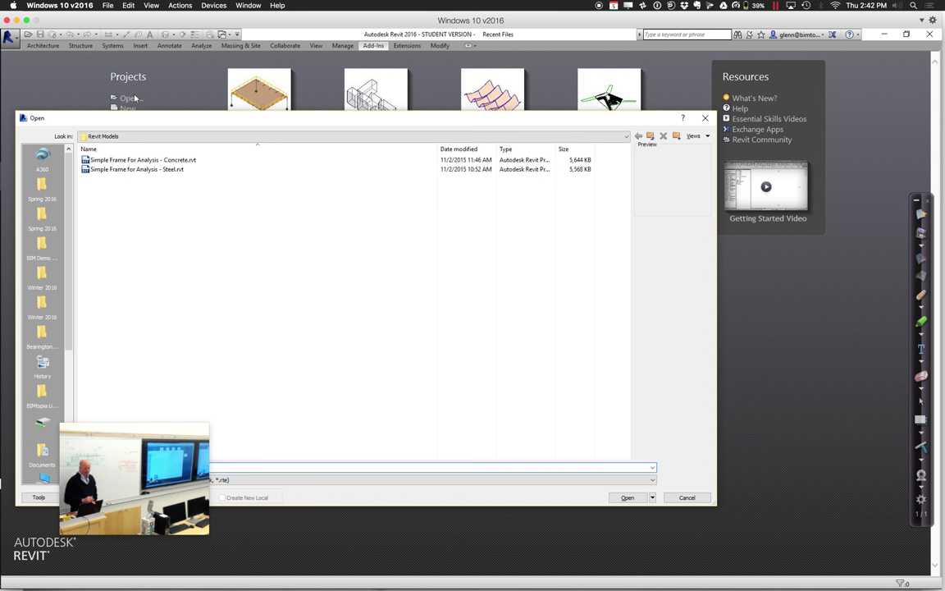
pyautogui.click(102, 135)
pyautogui.click(45, 216)
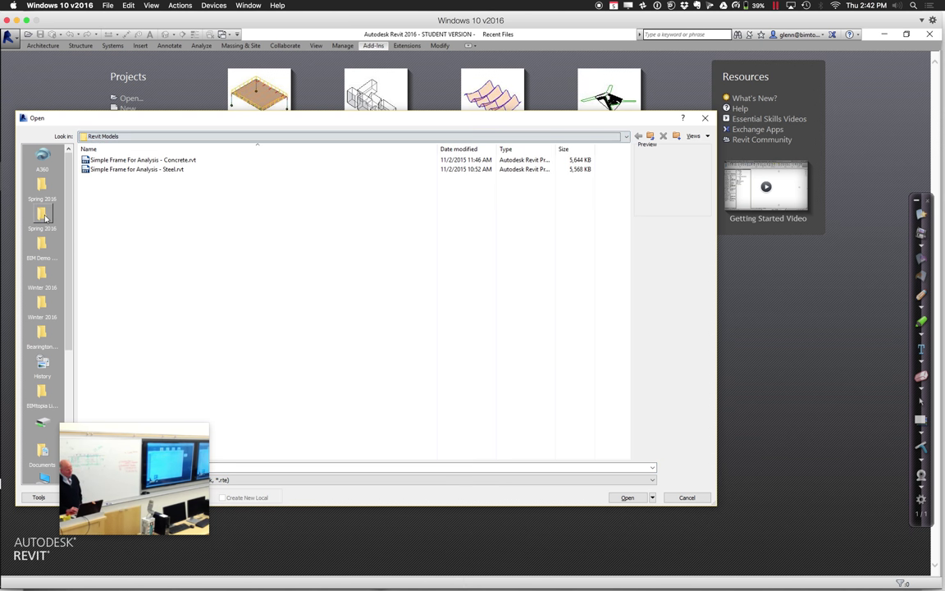
pyautogui.click(45, 216)
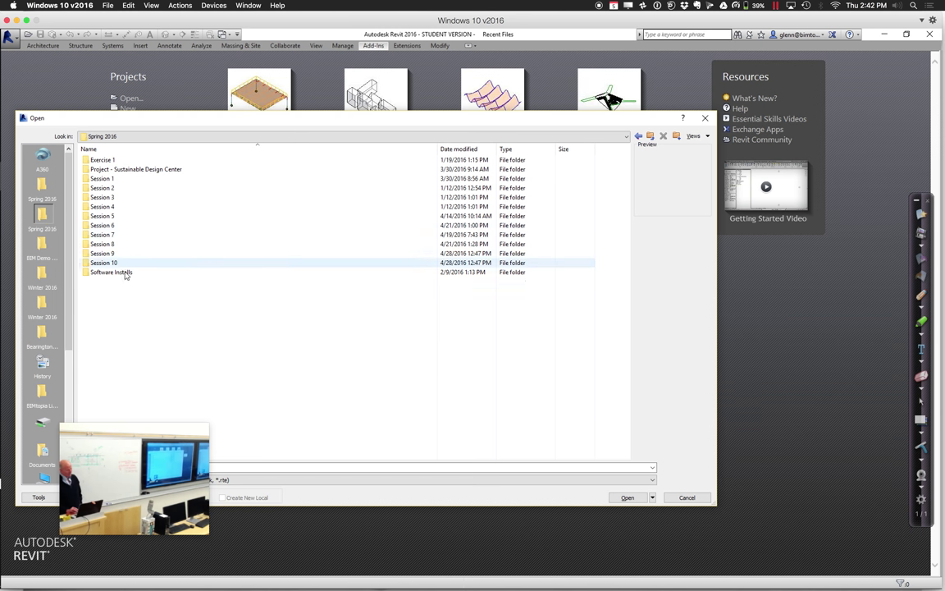
pyautogui.doubleClick(131, 169)
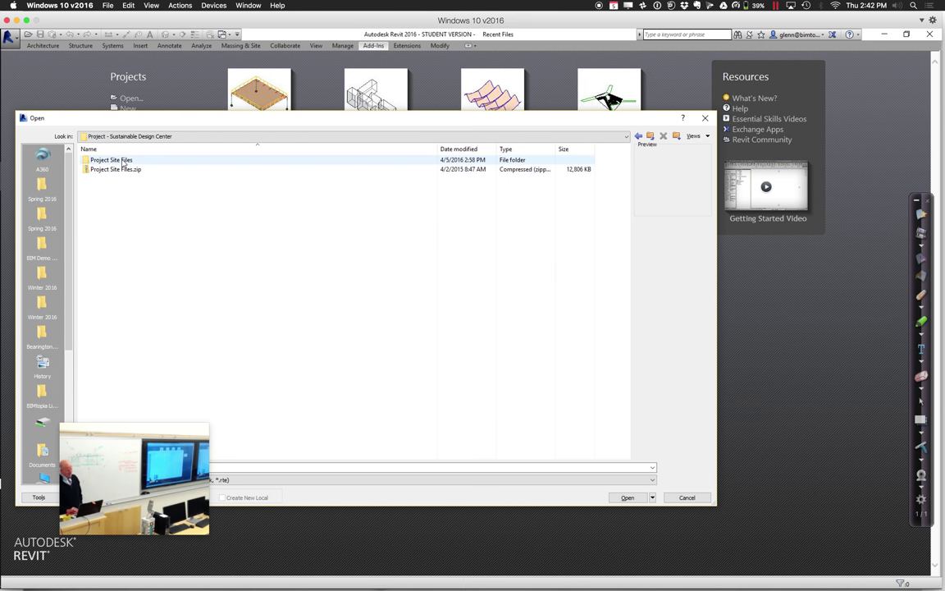
pyautogui.doubleClick(122, 161)
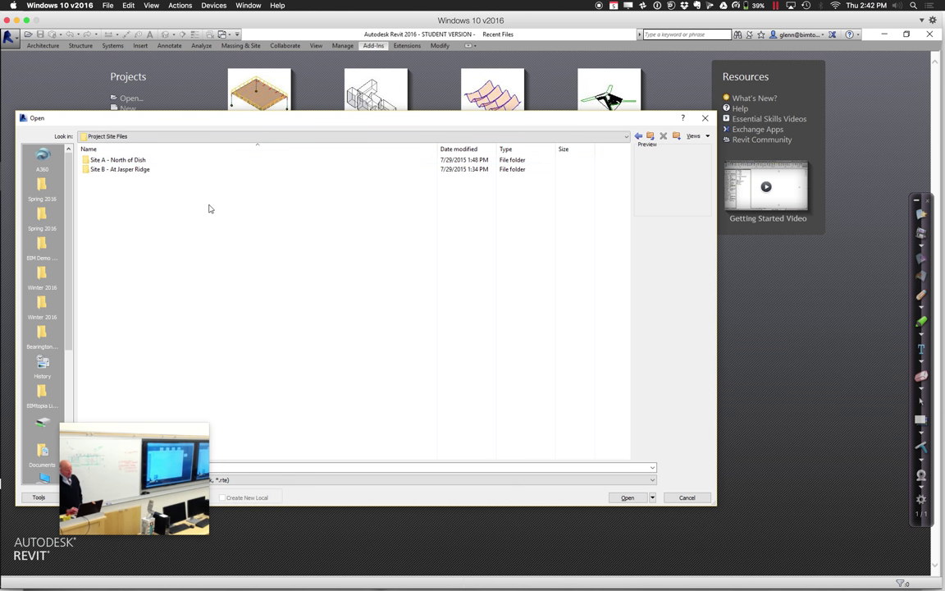
pyautogui.click(649, 137)
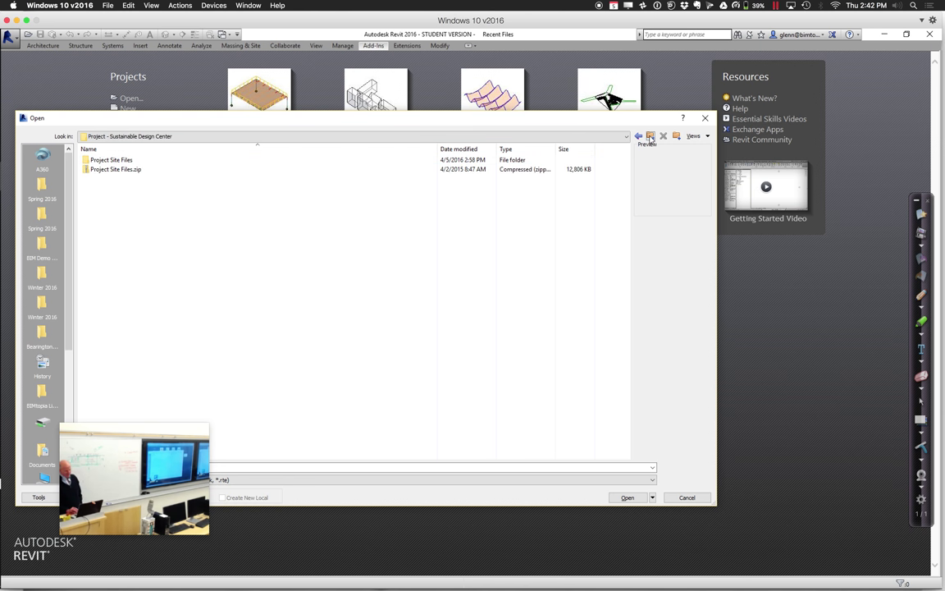
pyautogui.click(650, 137)
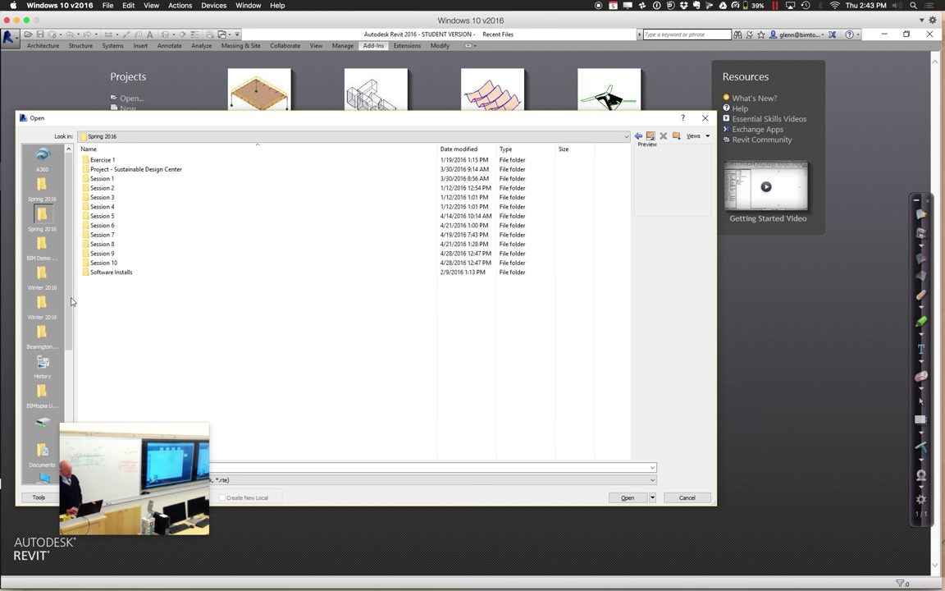
pyautogui.moveTo(68, 288); pyautogui.dragTo(68, 303)
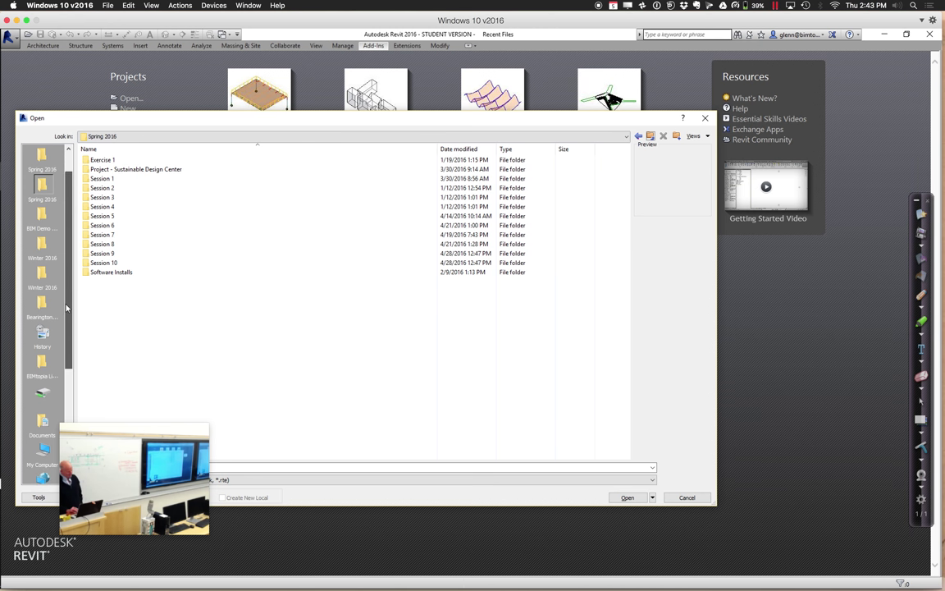
pyautogui.scroll(-3, 51, 315)
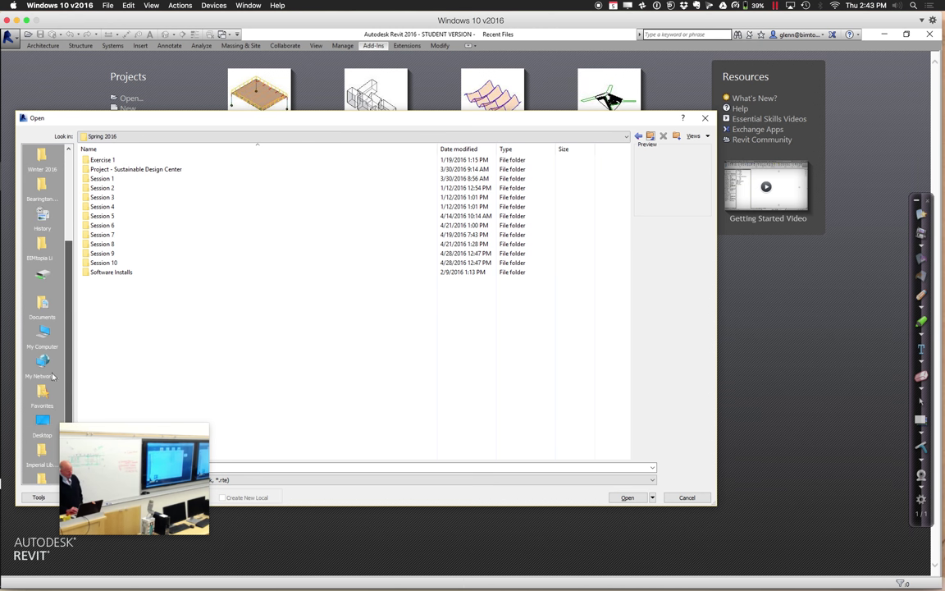
pyautogui.scroll(5, 57, 270)
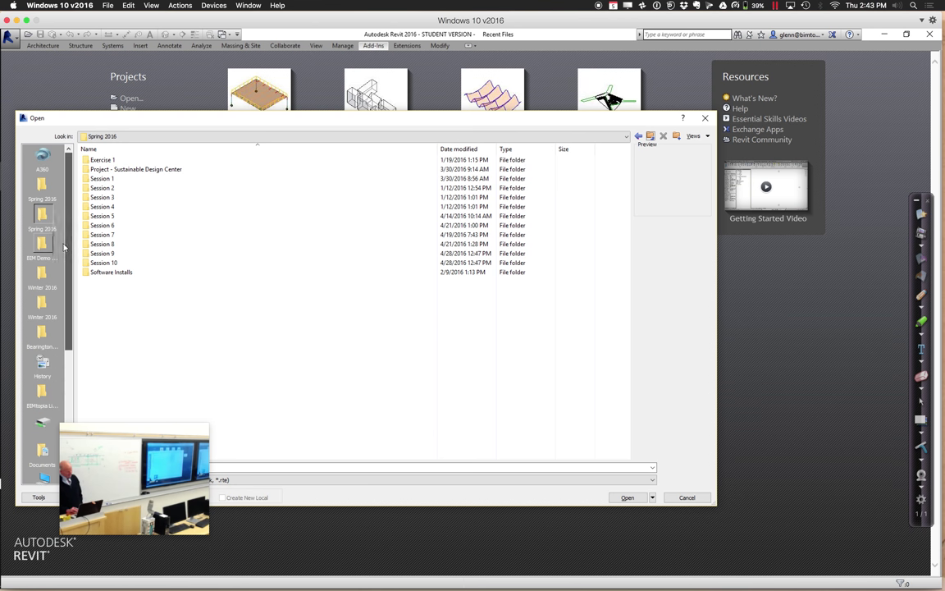
# - Open Audubon_Structure v2016.rvt from BIM Demo Datasets > Audubon Center > Revit Files > 2016
pyautogui.click(45, 247)
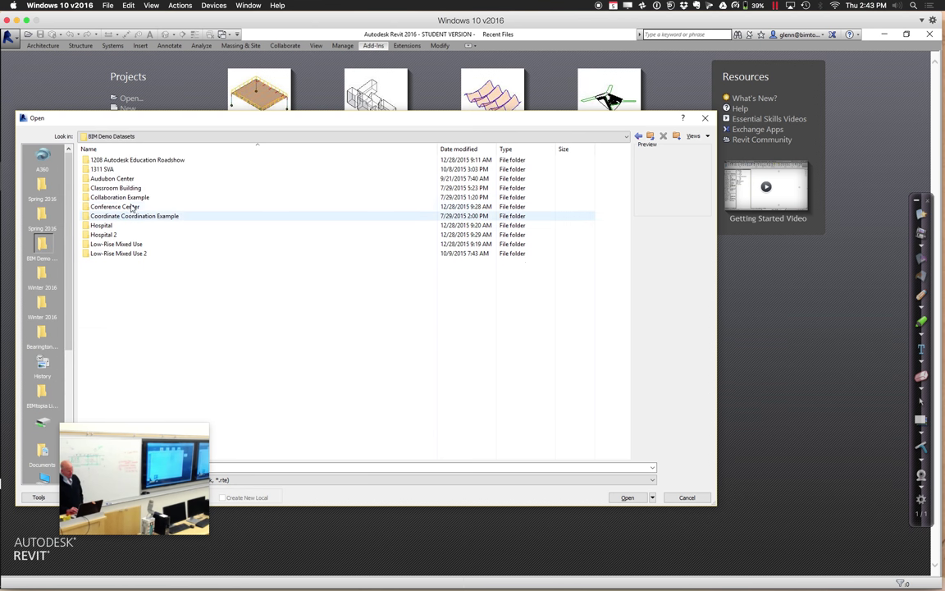
pyautogui.doubleClick(113, 178)
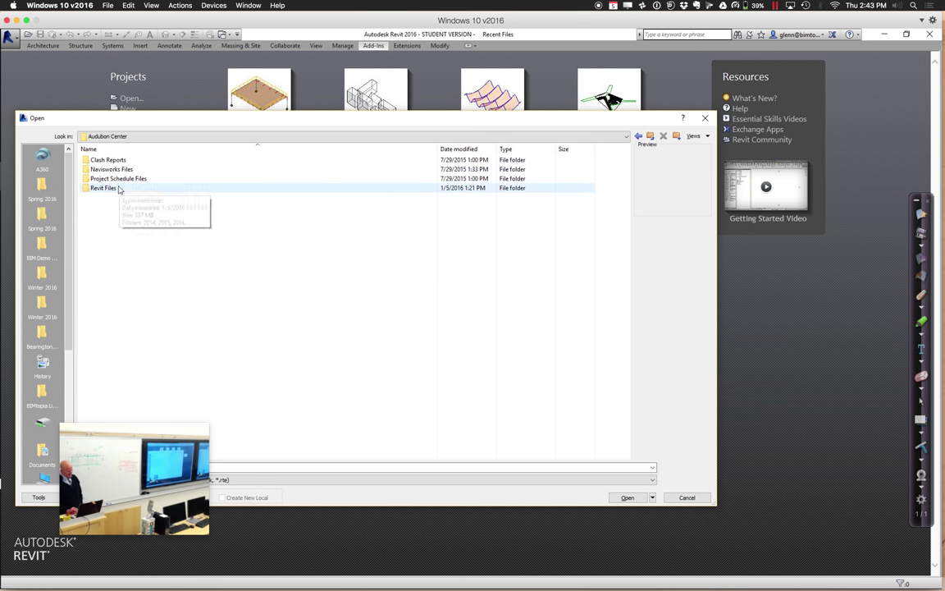
pyautogui.doubleClick(103, 188)
pyautogui.doubleClick(97, 179)
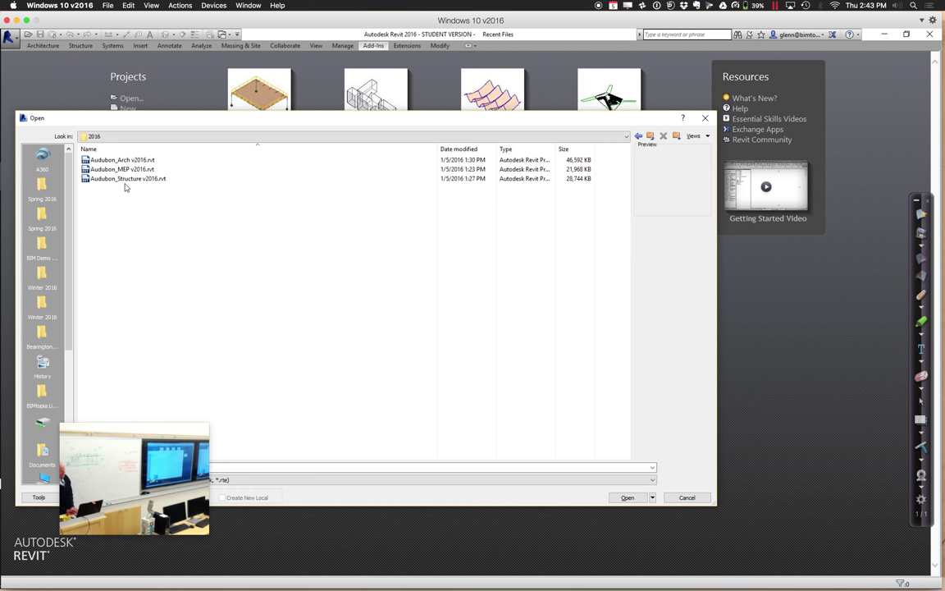
pyautogui.click(125, 180)
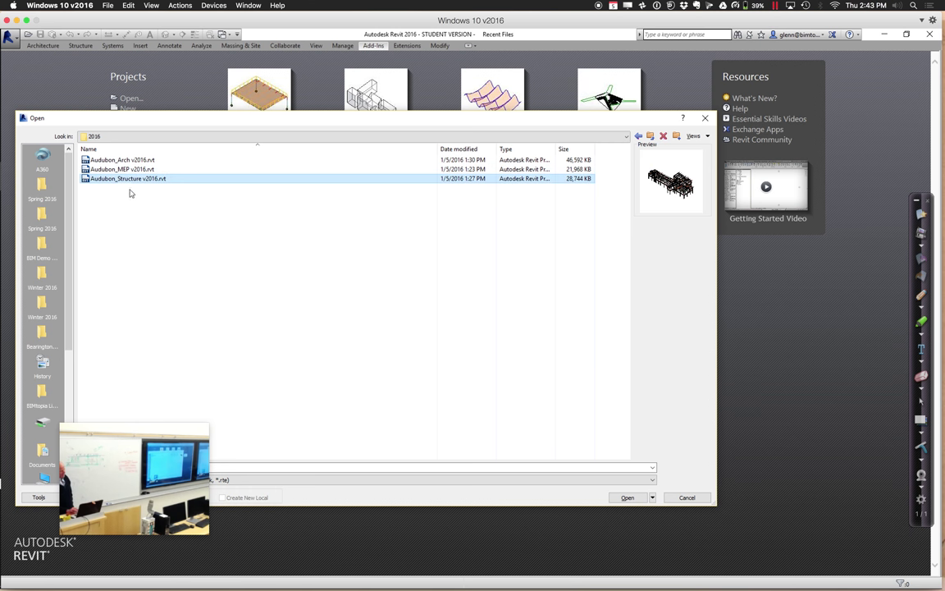
pyautogui.click(627, 498)
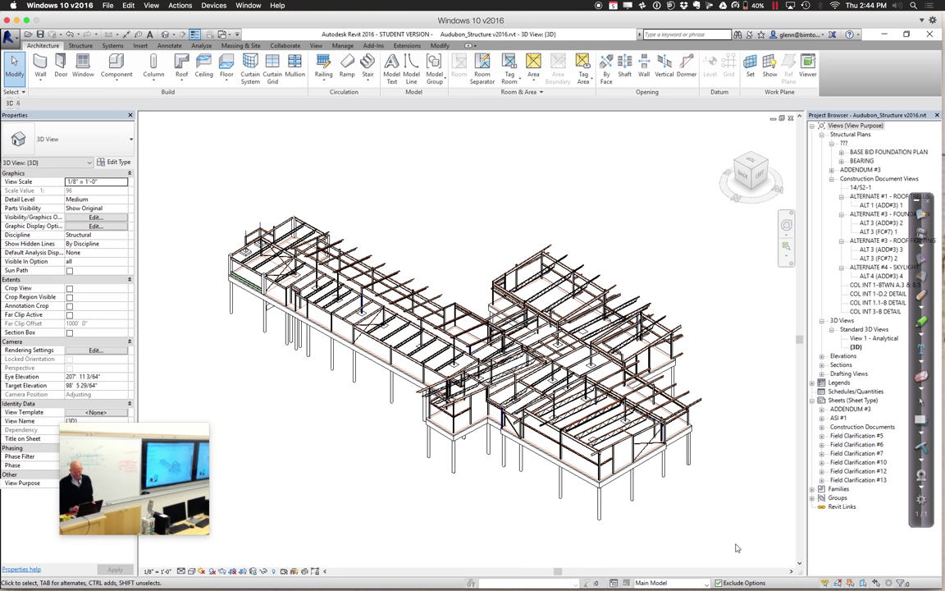
# - Zoom in on the structural model's left wing and switch to the Manage tab
pyautogui.click(786, 246)
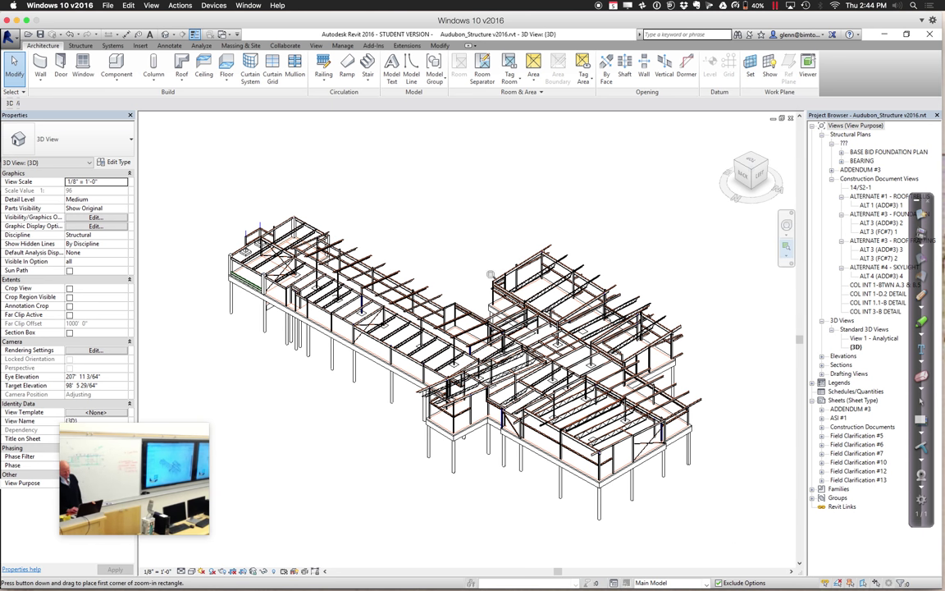
pyautogui.moveTo(196, 186); pyautogui.dragTo(465, 392)
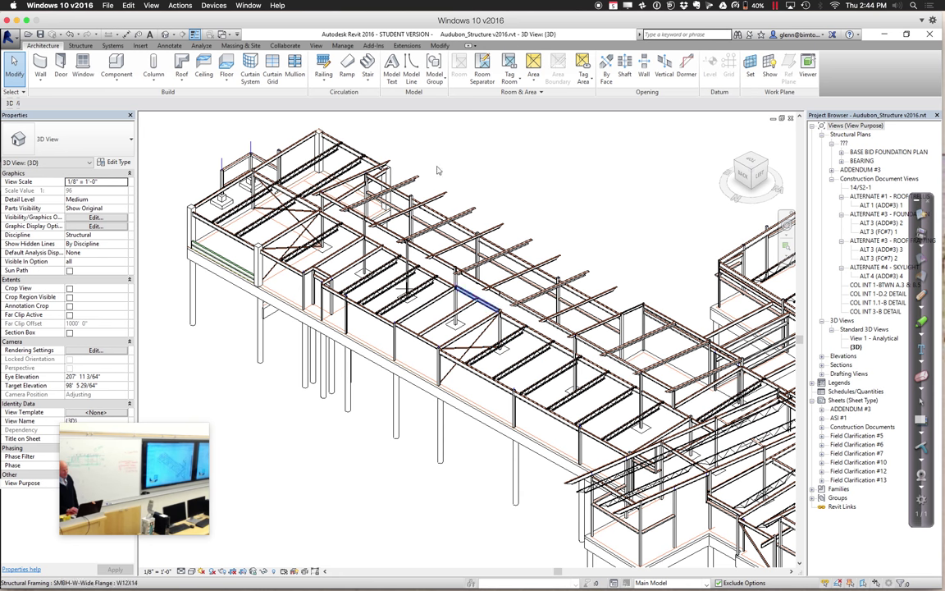
pyautogui.click(343, 46)
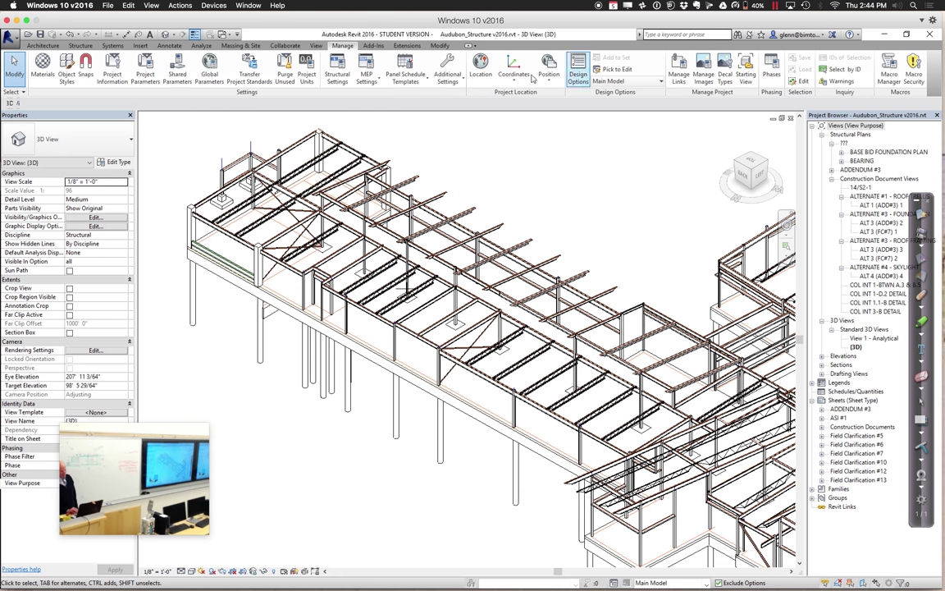
# - Add Audubon_Arch v2016.rvt as a linked Revit model through Manage Links
pyautogui.click(678, 70)
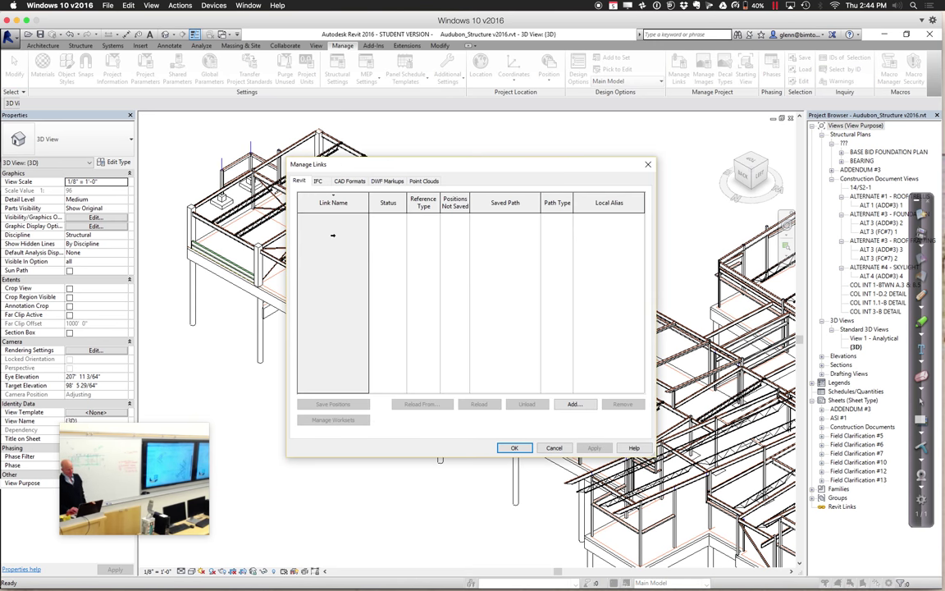
pyautogui.click(572, 403)
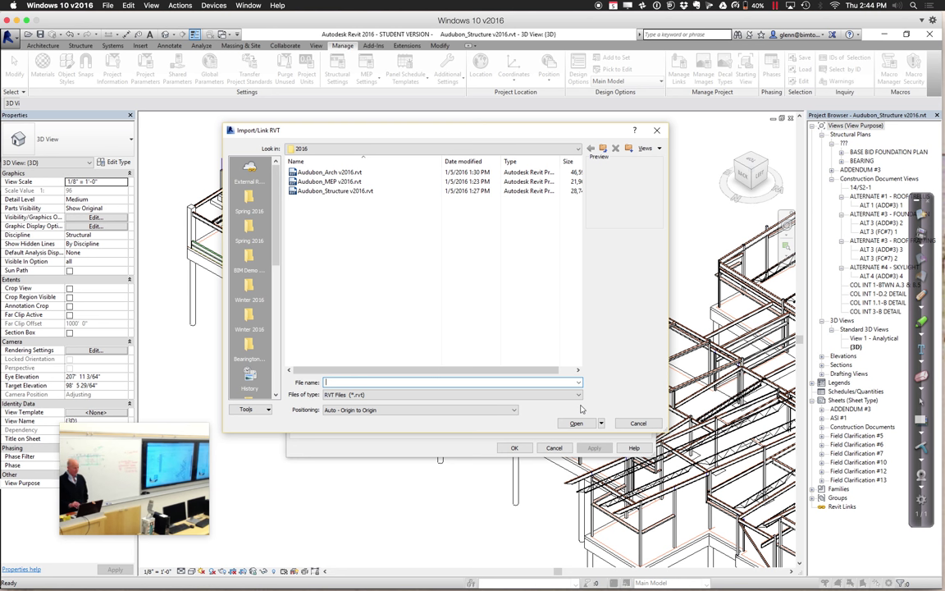
pyautogui.click(338, 173)
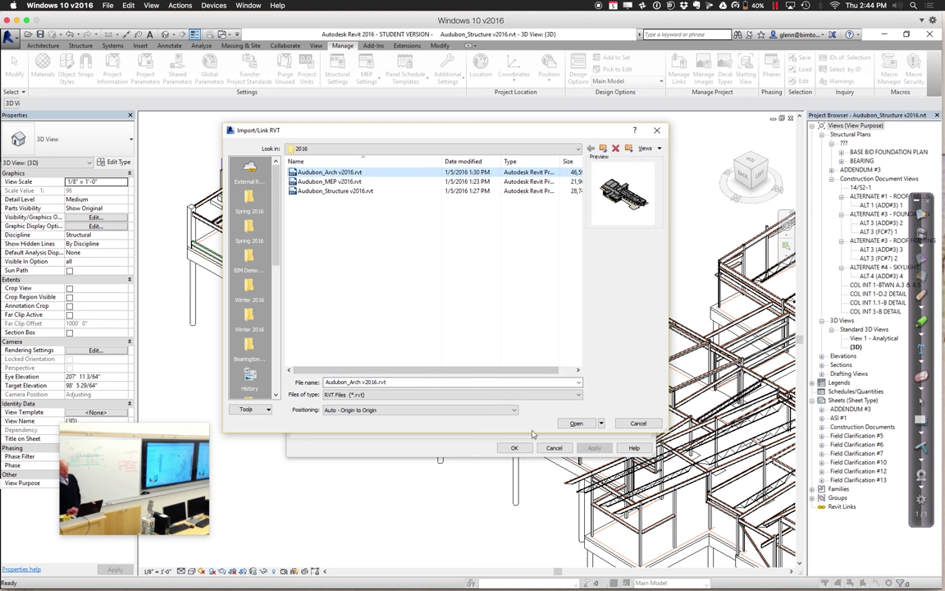
pyautogui.click(575, 424)
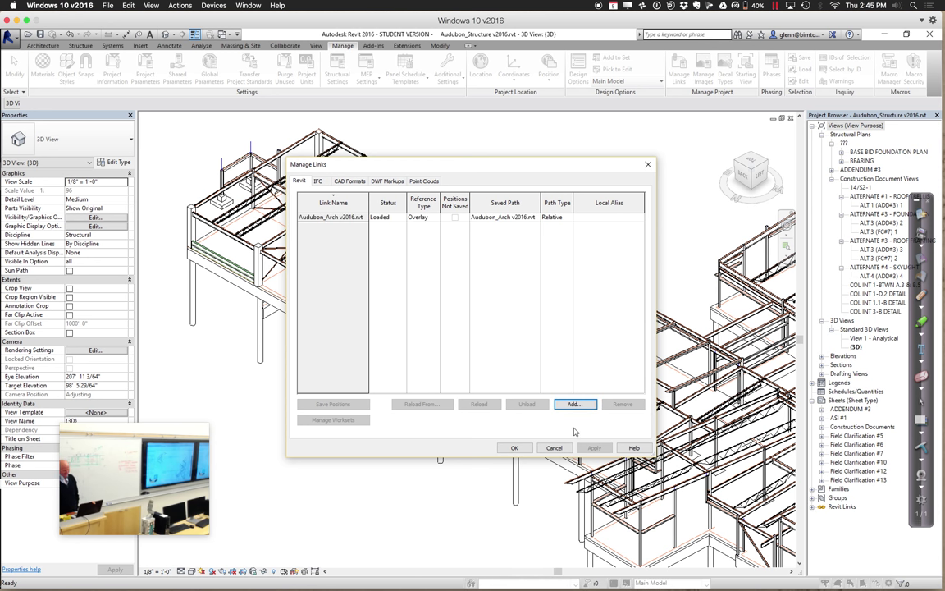
pyautogui.click(514, 447)
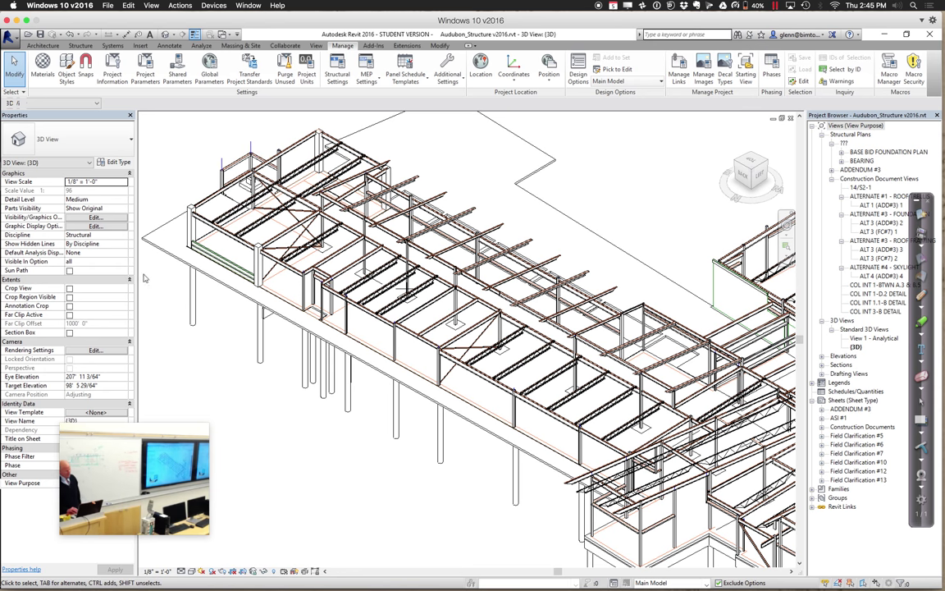
# - Set the {3D} view's Discipline property to Coordination and apply it
pyautogui.click(123, 236)
pyautogui.click(123, 236)
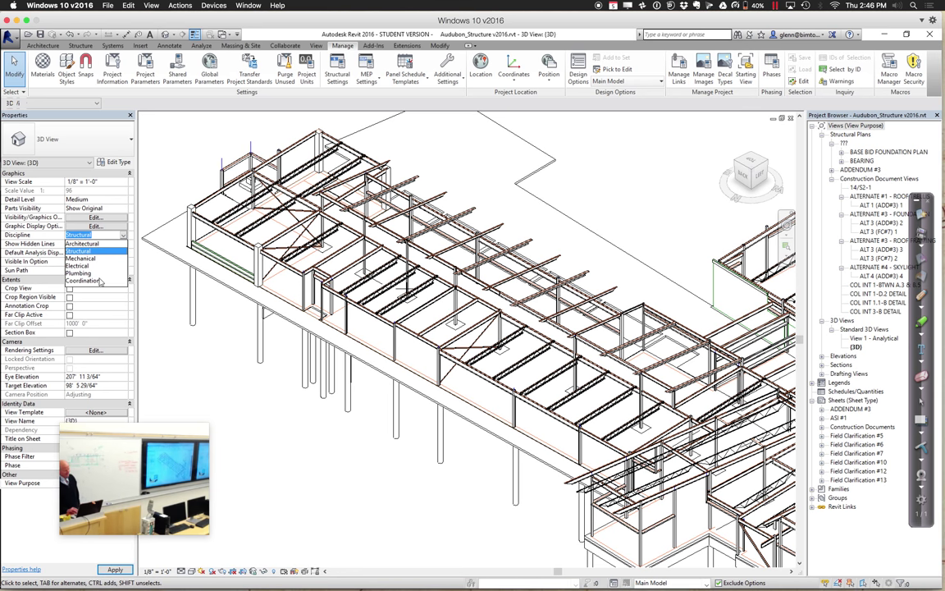
pyautogui.click(91, 256)
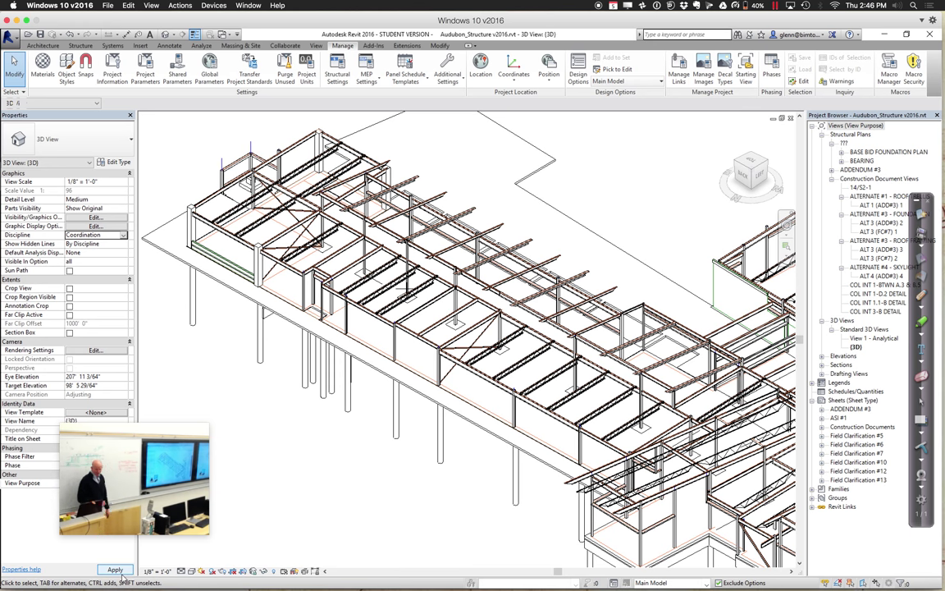
pyautogui.click(119, 572)
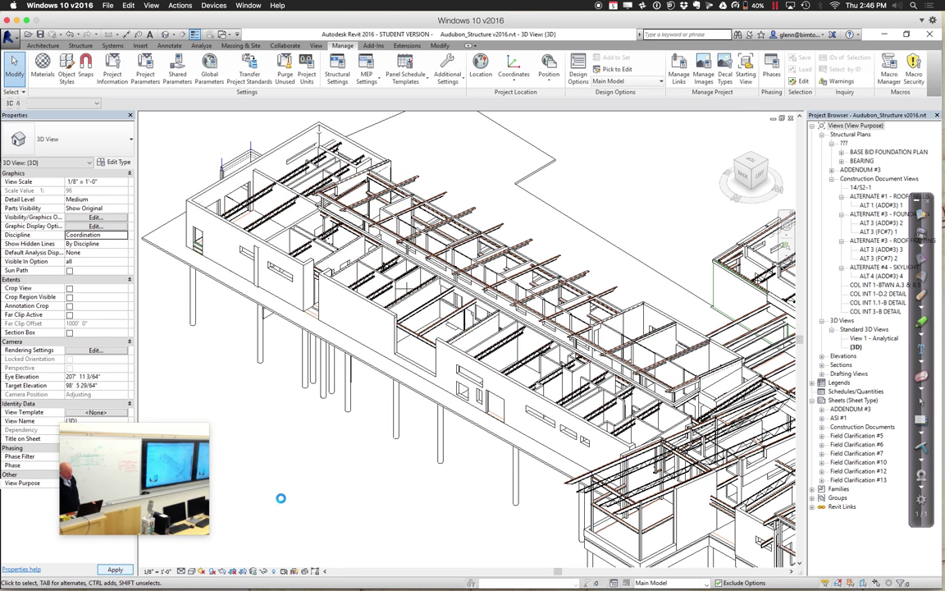
# - Check Visibility/Graphics with VG, then set the {3D} view's Discipline back to Structural
pyautogui.press('v')
pyautogui.press('g')
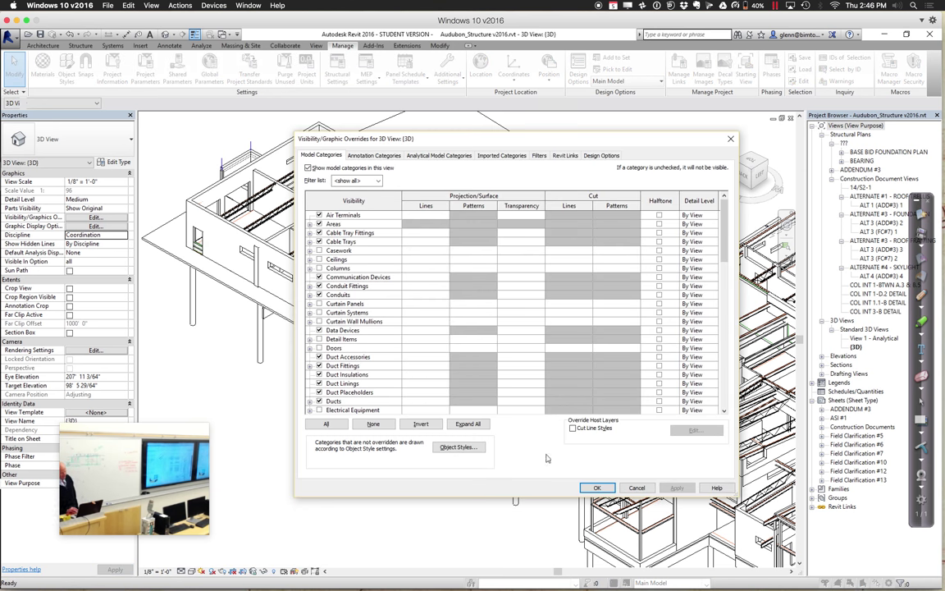
pyautogui.click(637, 487)
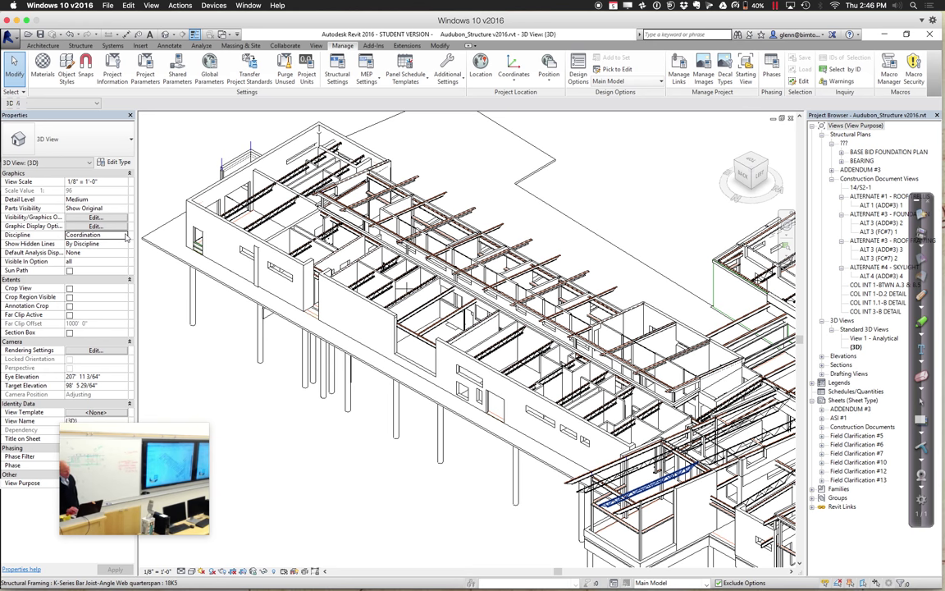
pyautogui.click(125, 236)
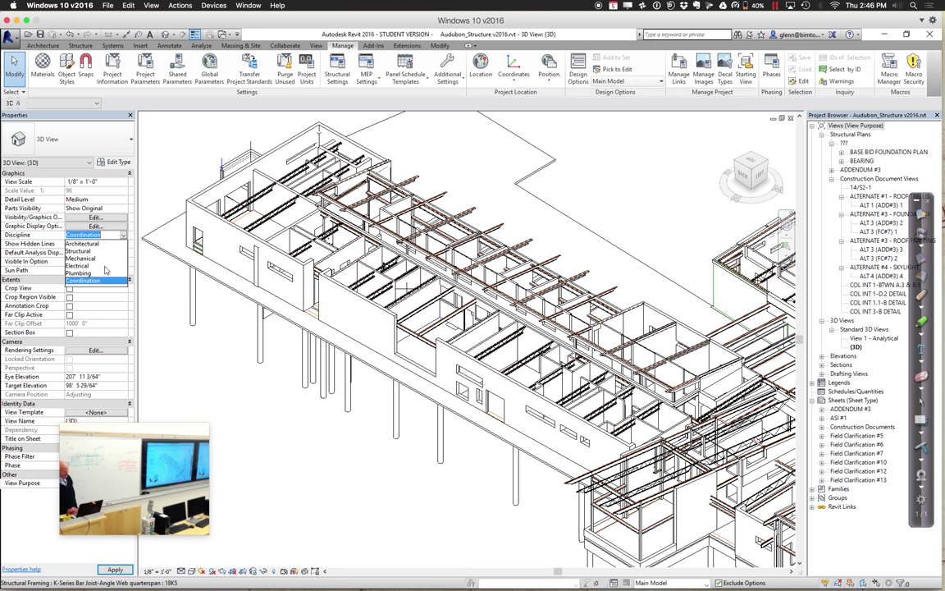
pyautogui.click(88, 253)
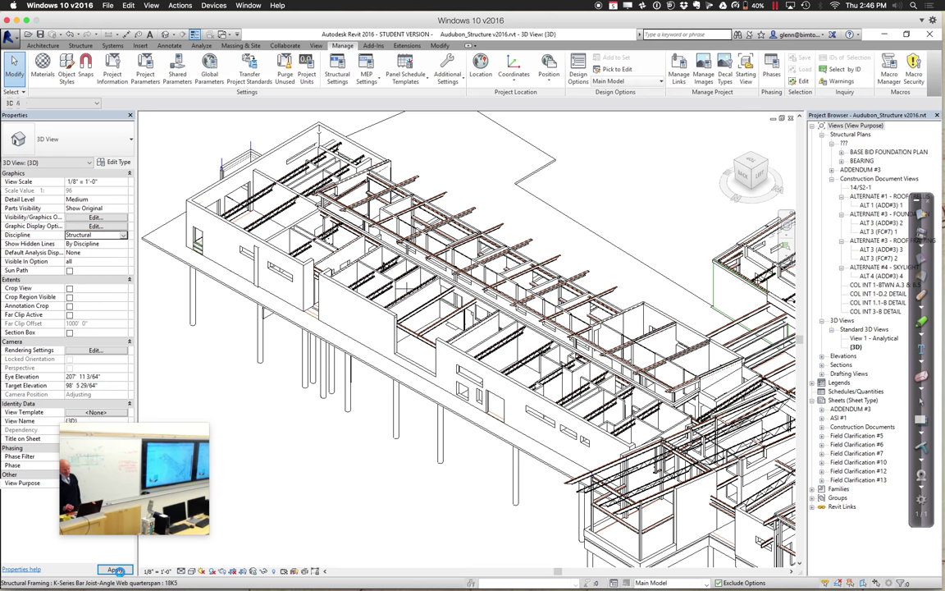
pyautogui.click(853, 348)
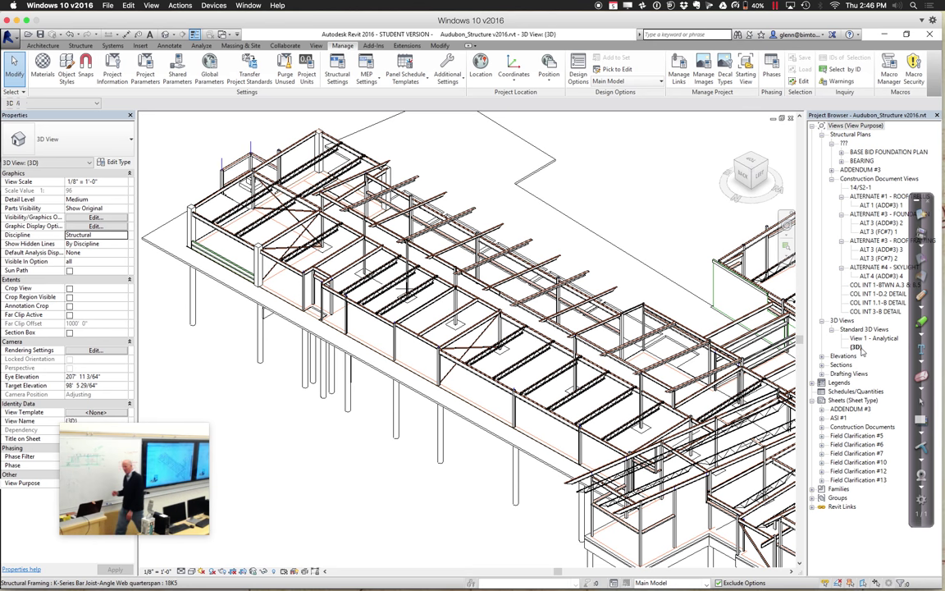
# - Duplicate the {3D} view to create {3D} Copy 1
pyautogui.click(860, 349)
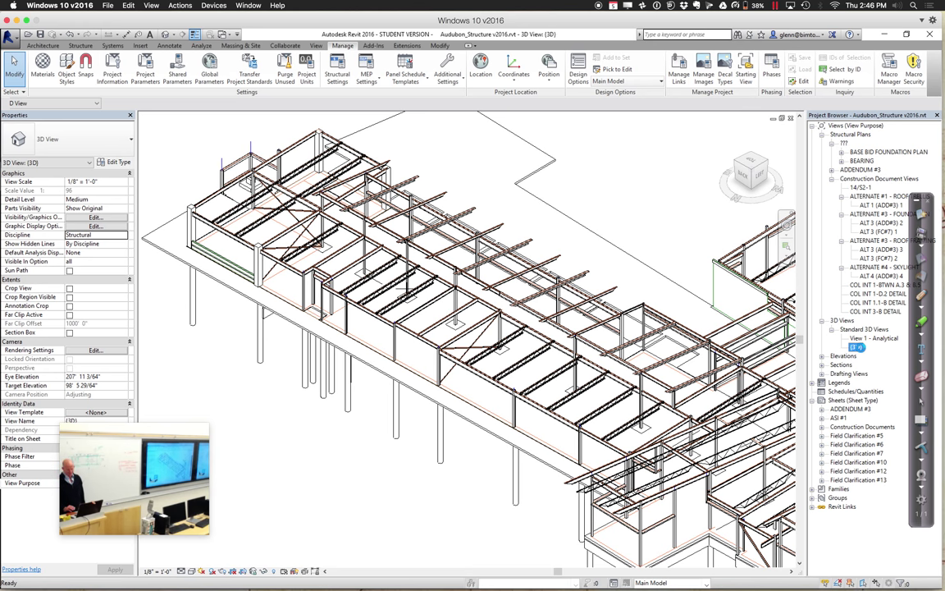
pyautogui.rightClick(858, 347)
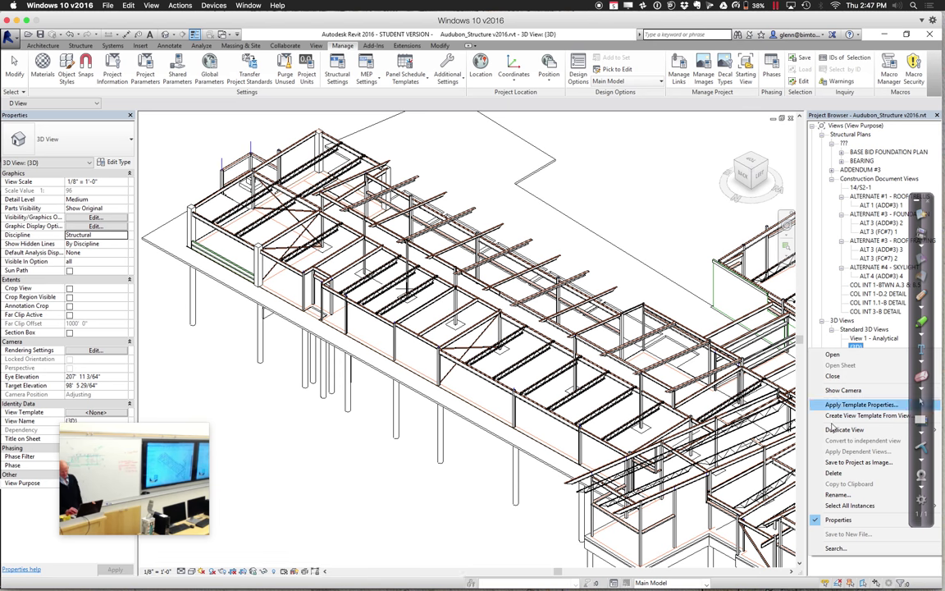
pyautogui.moveTo(832, 428)
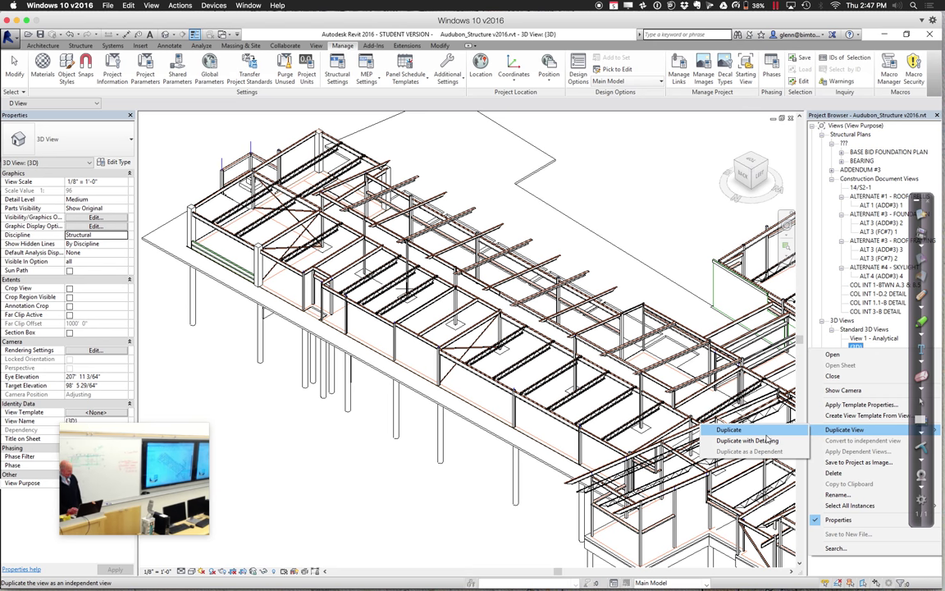
pyautogui.click(766, 437)
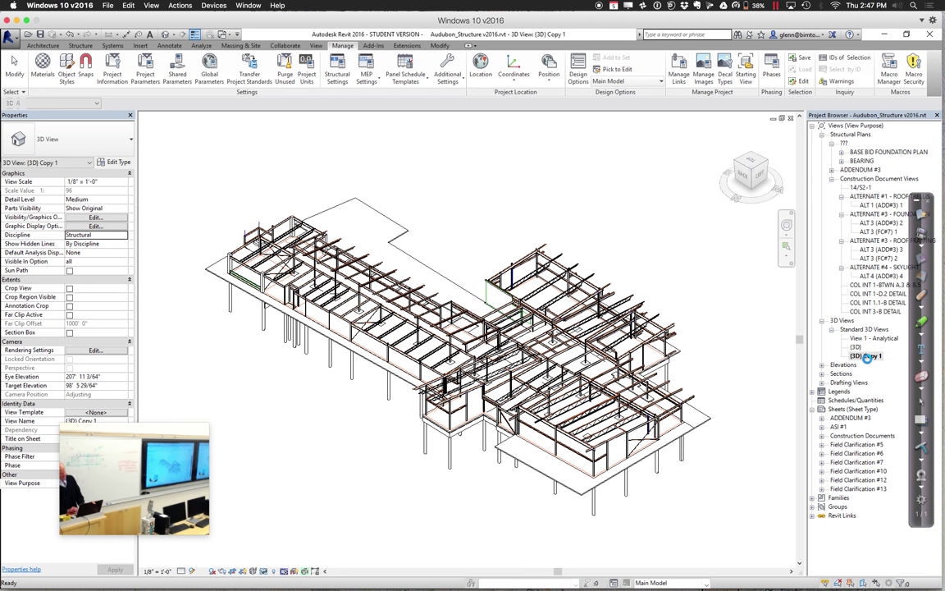
# - Rename {3D} Copy 1 to '3D Structural'
pyautogui.rightClick(866, 358)
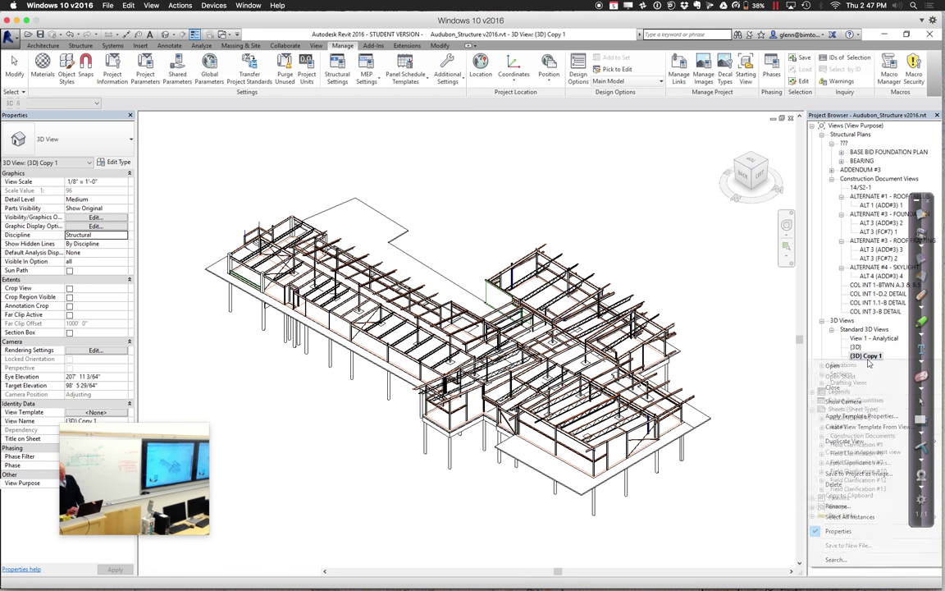
pyautogui.click(836, 506)
pyautogui.write('3D Structural')
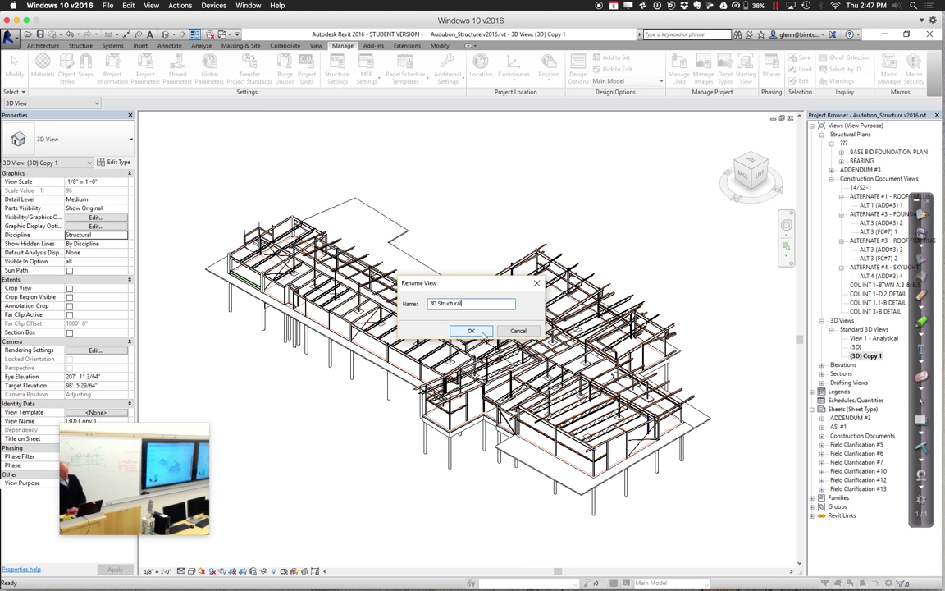
pyautogui.press('Return')
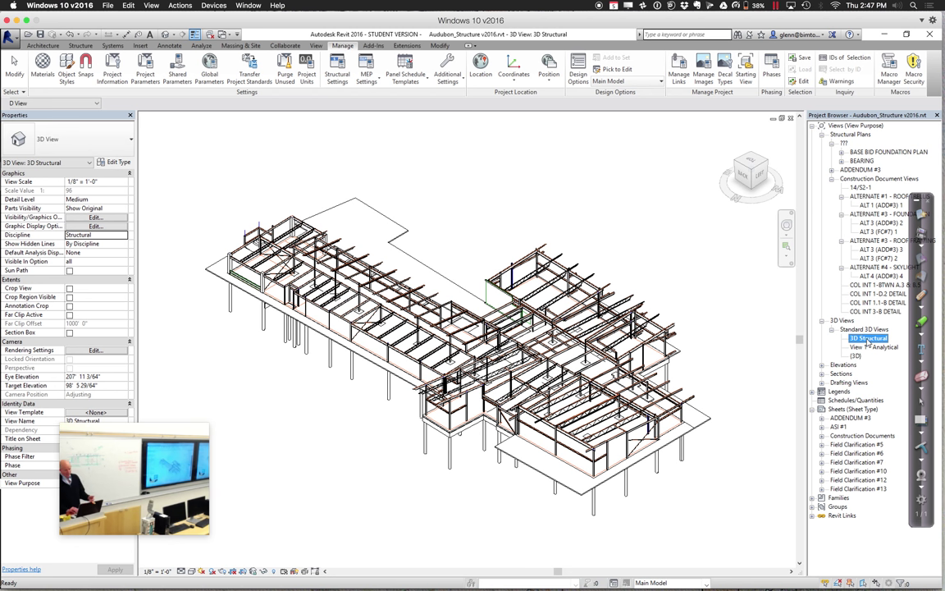
# - Duplicate the 3D Structural view and rename 3D Structural Copy 1 to '3D Coordination'
pyautogui.rightClick(867, 341)
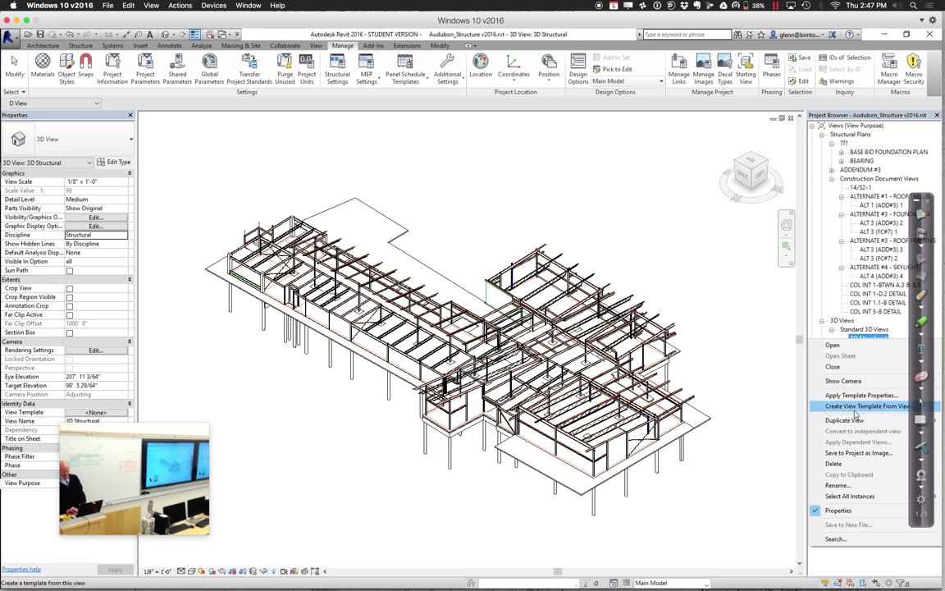
pyautogui.click(789, 421)
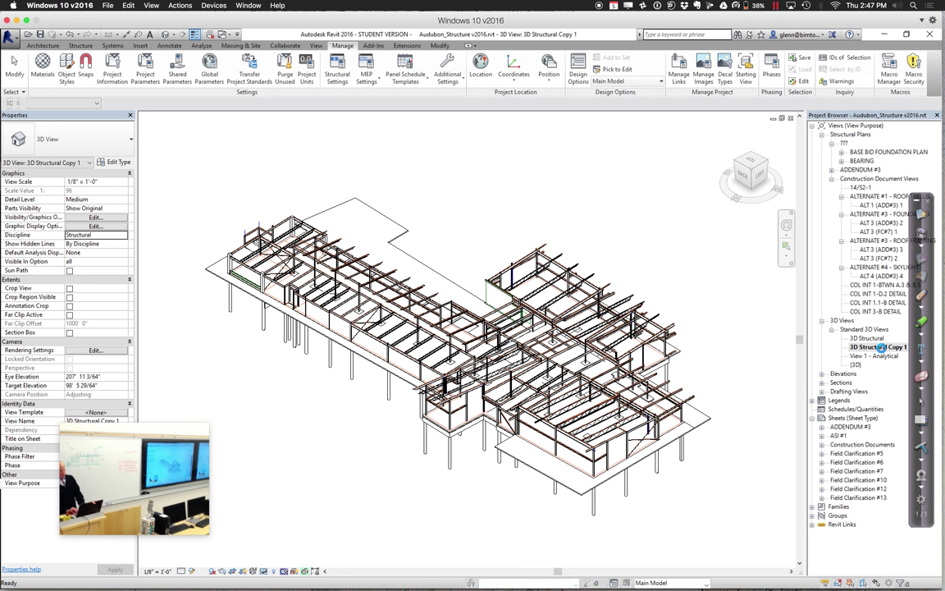
pyautogui.click(880, 347)
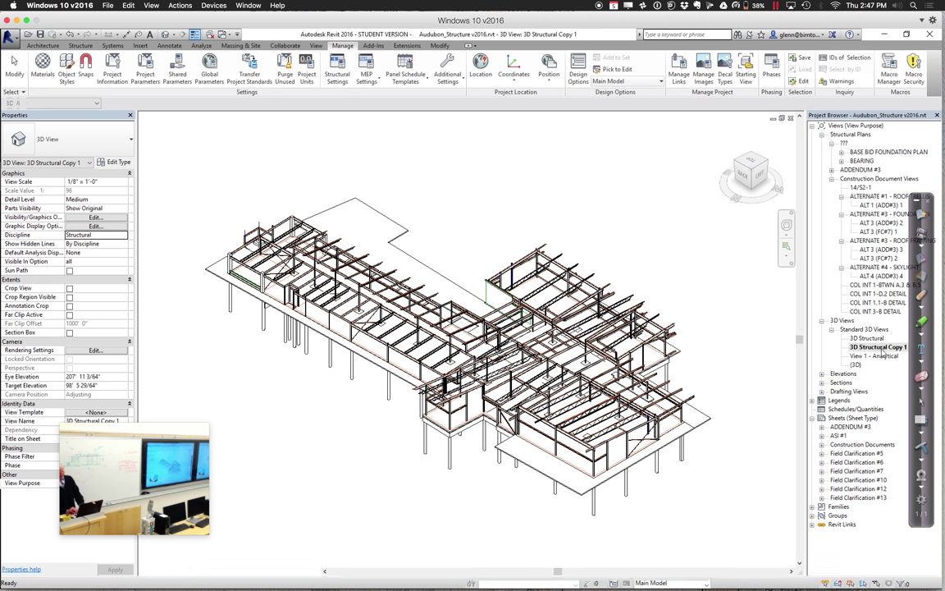
pyautogui.rightClick(880, 347)
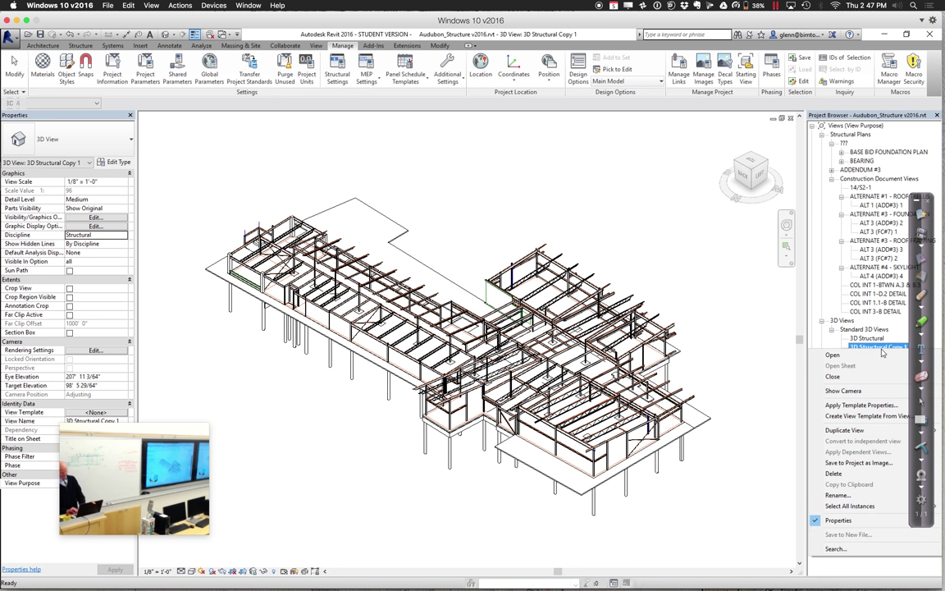
pyautogui.click(841, 495)
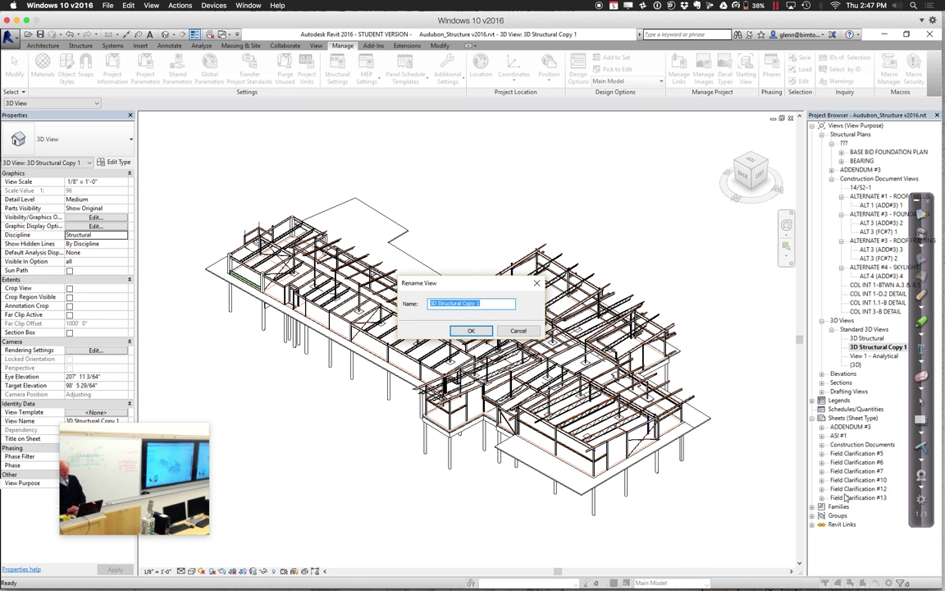
pyautogui.write('3D Coor')
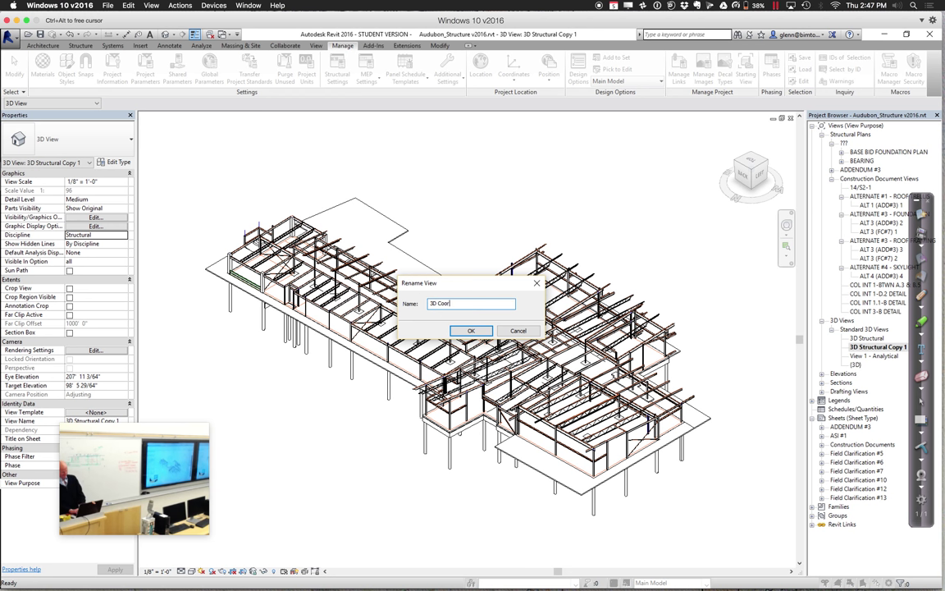
pyautogui.write('dination')
pyautogui.press('Return')
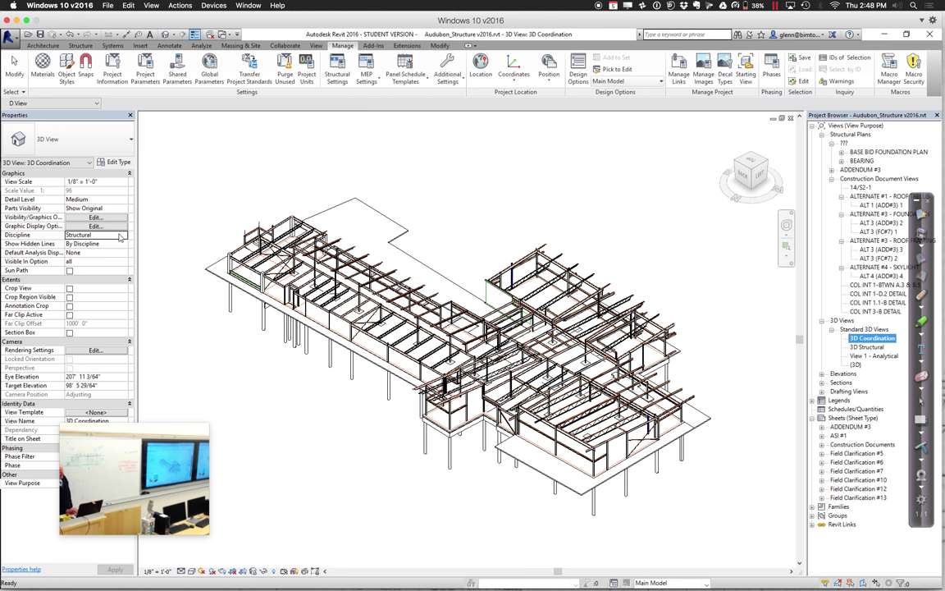
# - Choose Coordination for the 3D Coordination view's Discipline, then Tab-highlight a single linked wall
pyautogui.click(126, 237)
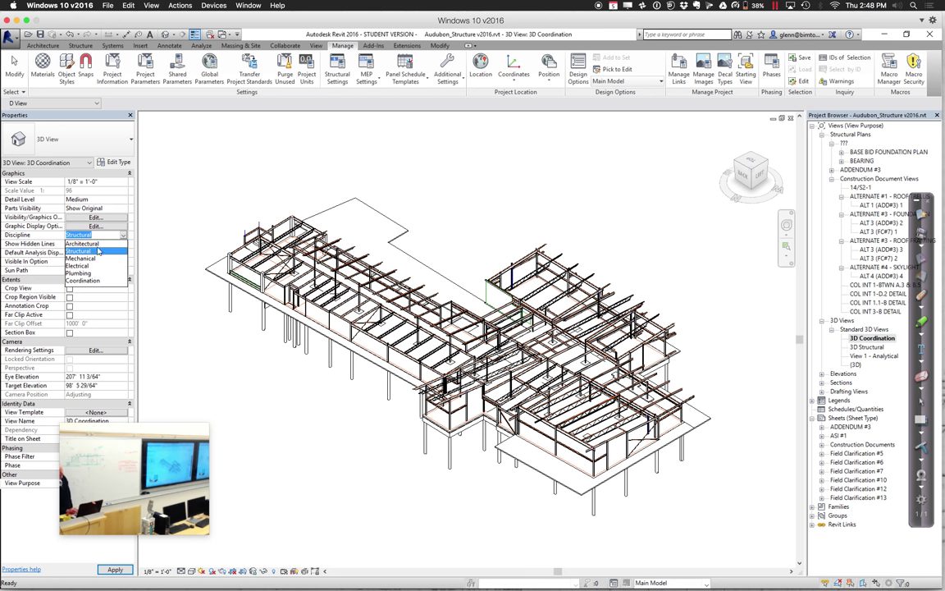
pyautogui.click(82, 279)
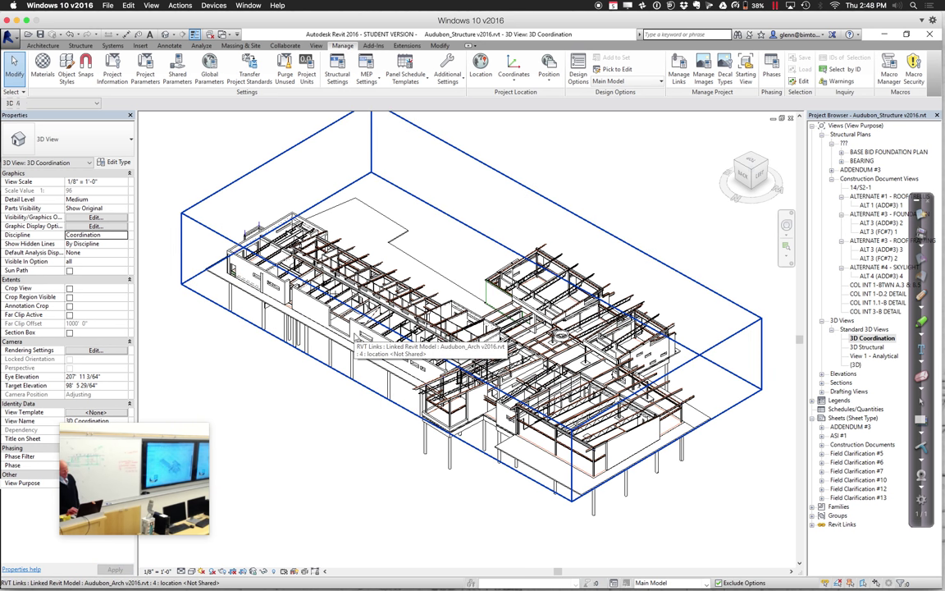
pyautogui.press('Tab')
pyautogui.press('Tab')
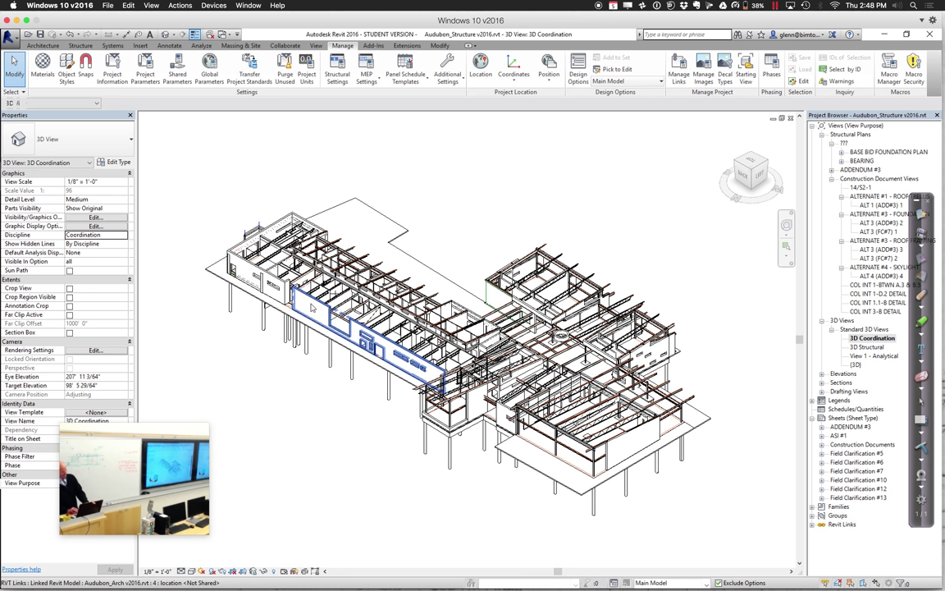
# - Select one exterior wall of the linked Audubon_Arch model to view its properties
pyautogui.click(312, 307)
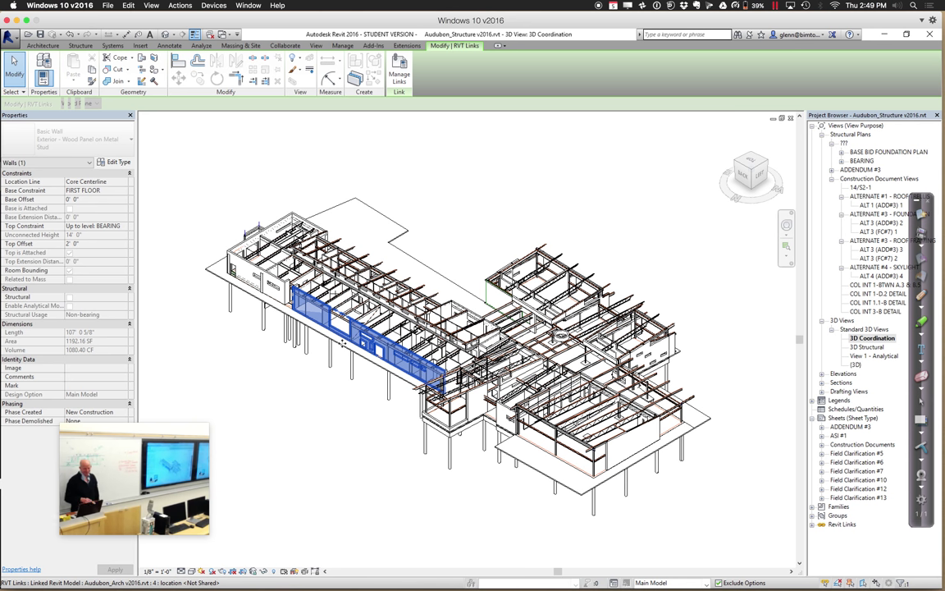
# - Deselect the linked wall by clicking empty canvas in the 3D Coordination view
pyautogui.click(233, 175)
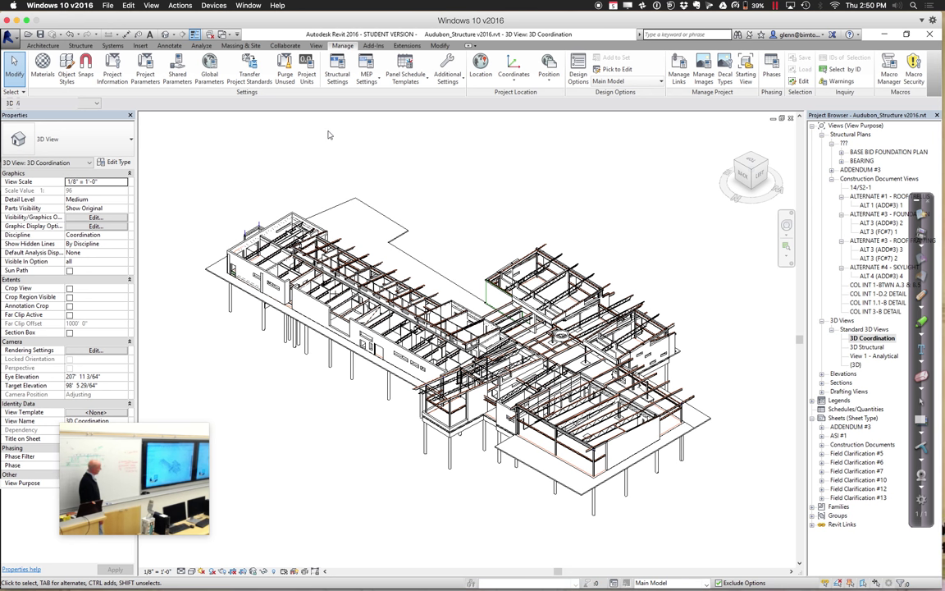
# - Save the model as a new project on the Desktop named 'Autubon - Structure with Arch Linked'
pyautogui.click(18, 41)
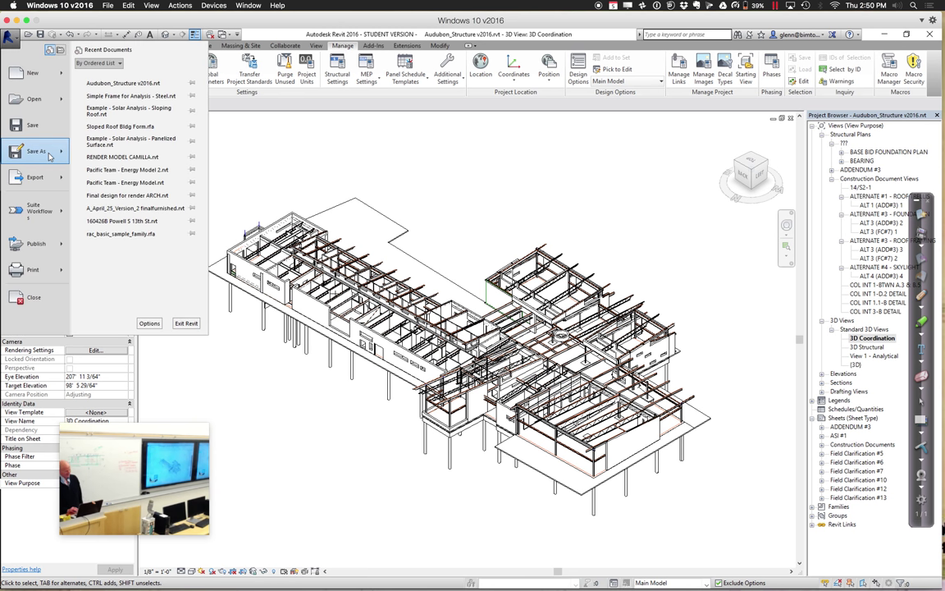
pyautogui.moveTo(50, 156)
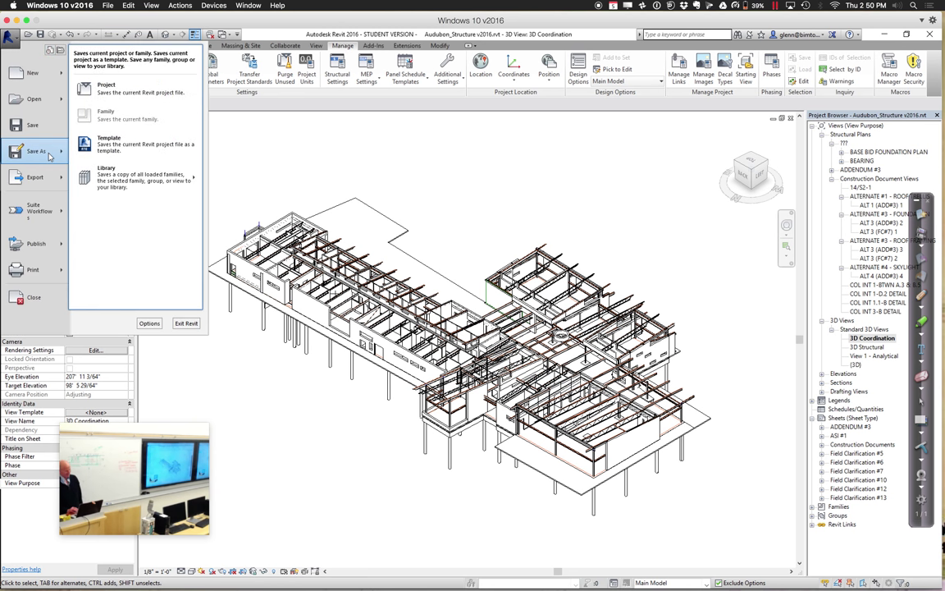
pyautogui.click(123, 100)
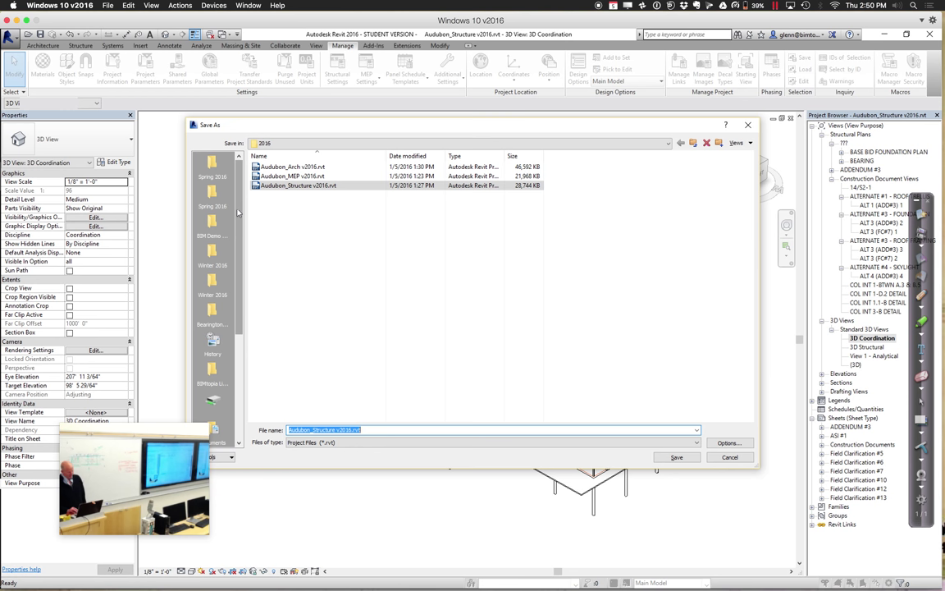
pyautogui.click(280, 144)
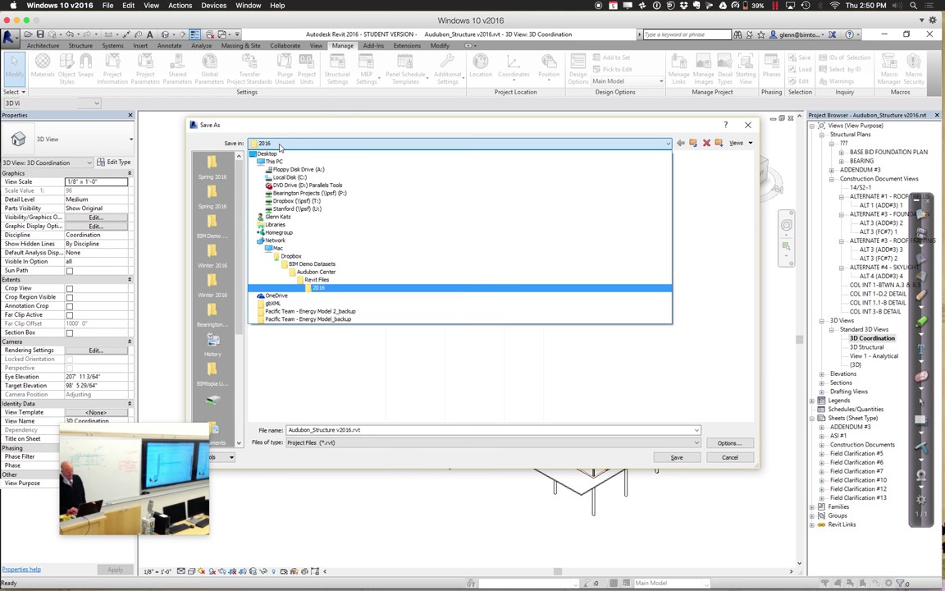
pyautogui.click(280, 219)
pyautogui.doubleClick(277, 194)
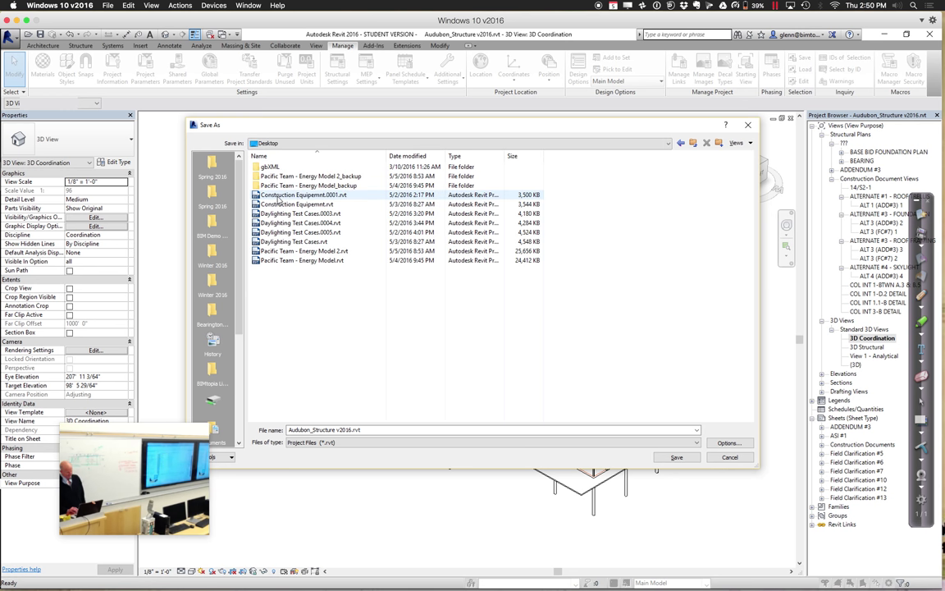
pyautogui.tripleClick(435, 429)
pyautogui.write('Aut')
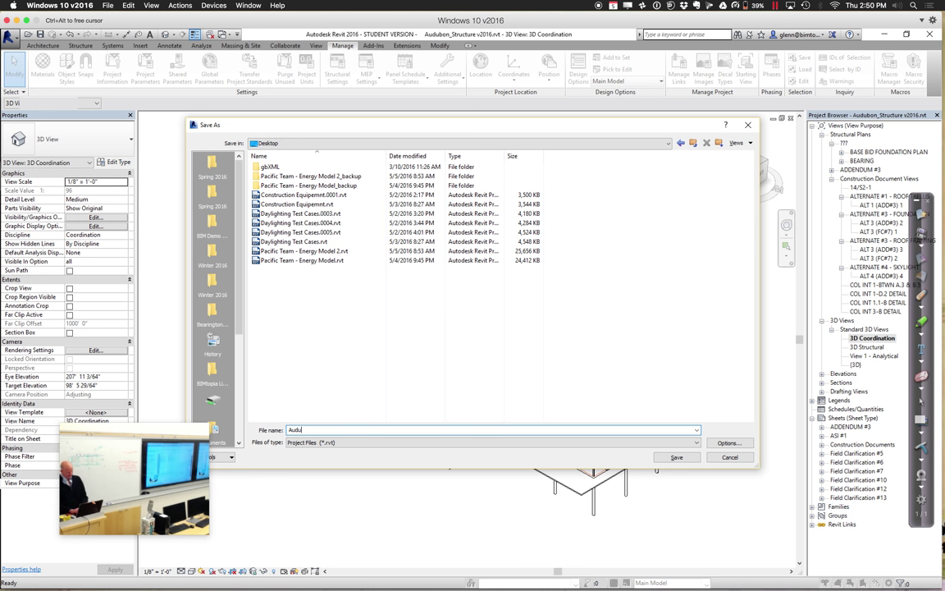
pyautogui.write('ubon - Structure with Arch Linked')
pyautogui.press('Return')
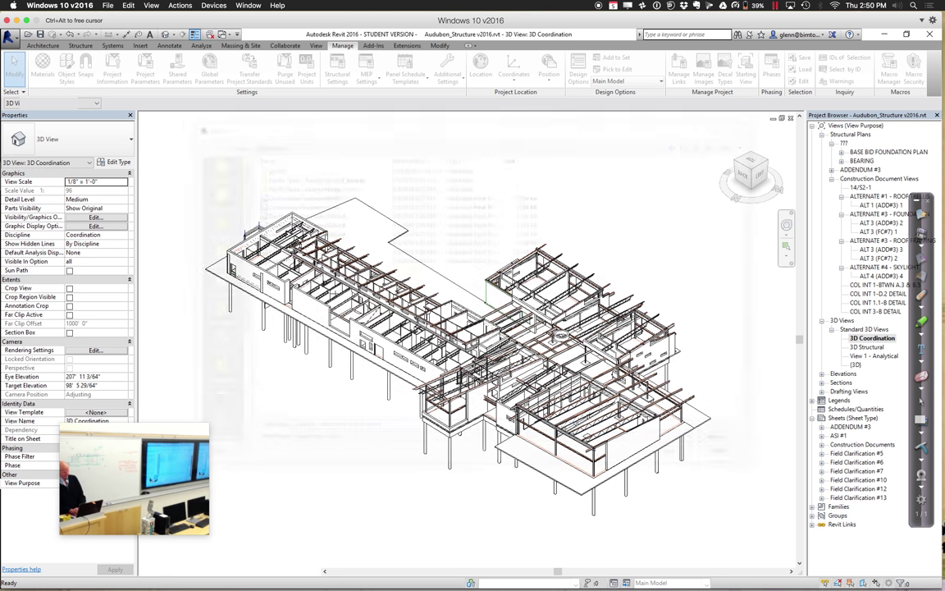